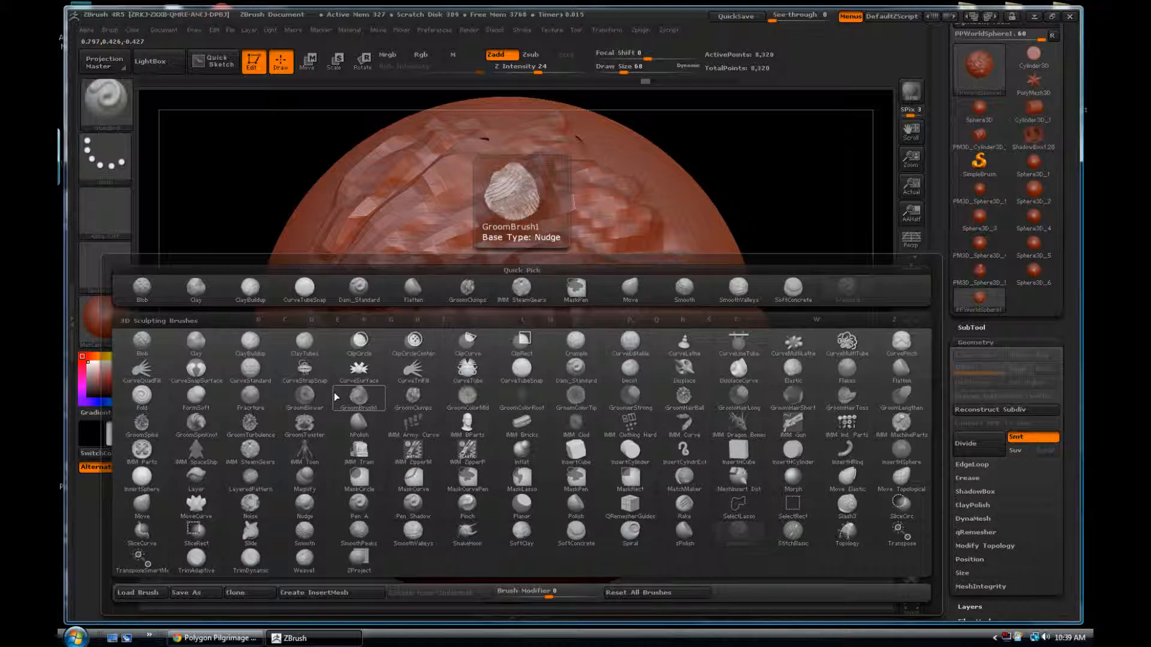
Filter the sculpting brushes to those starting with S and choose the SoftConcrete brush
key(s)
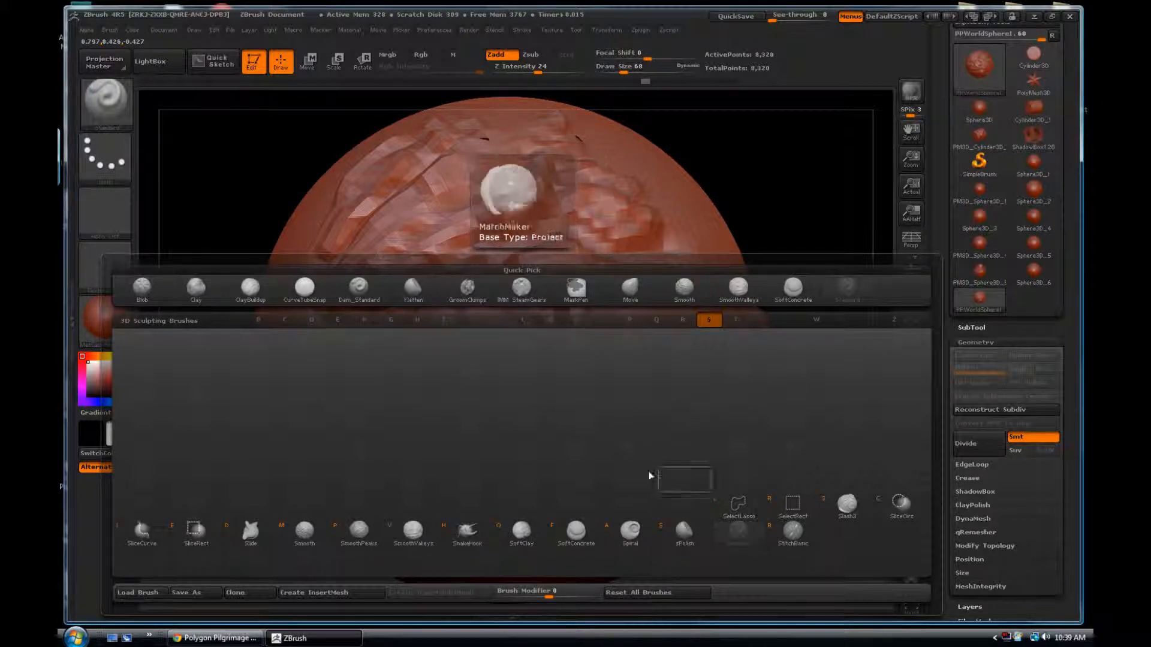
click(630, 467)
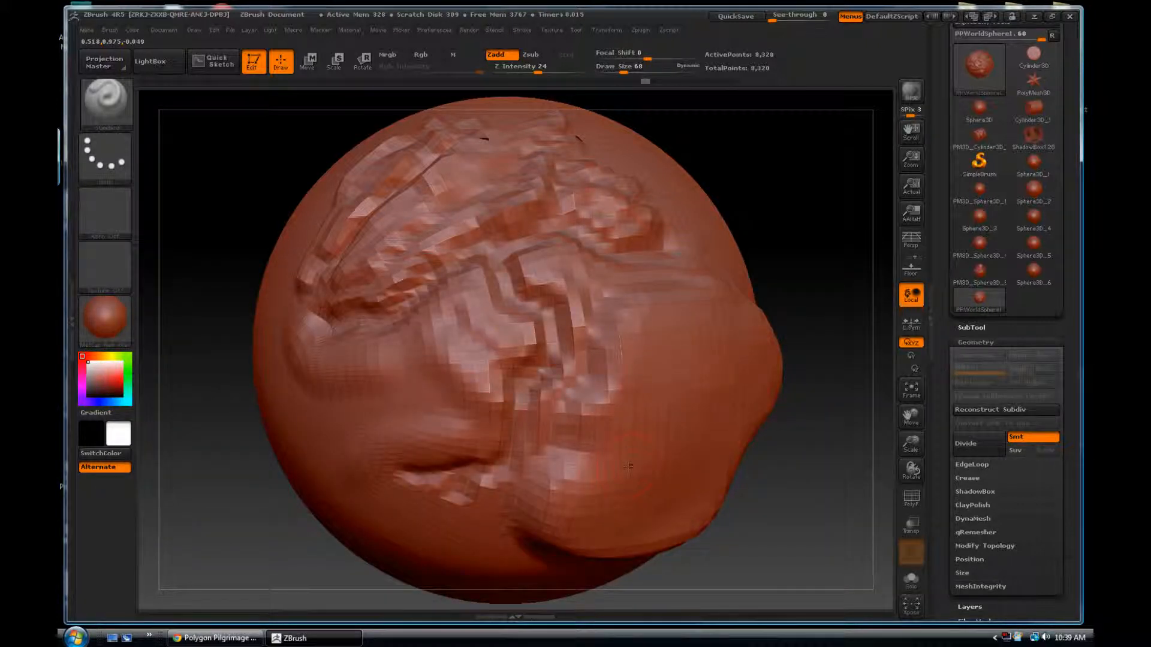
key(b)
key(s)
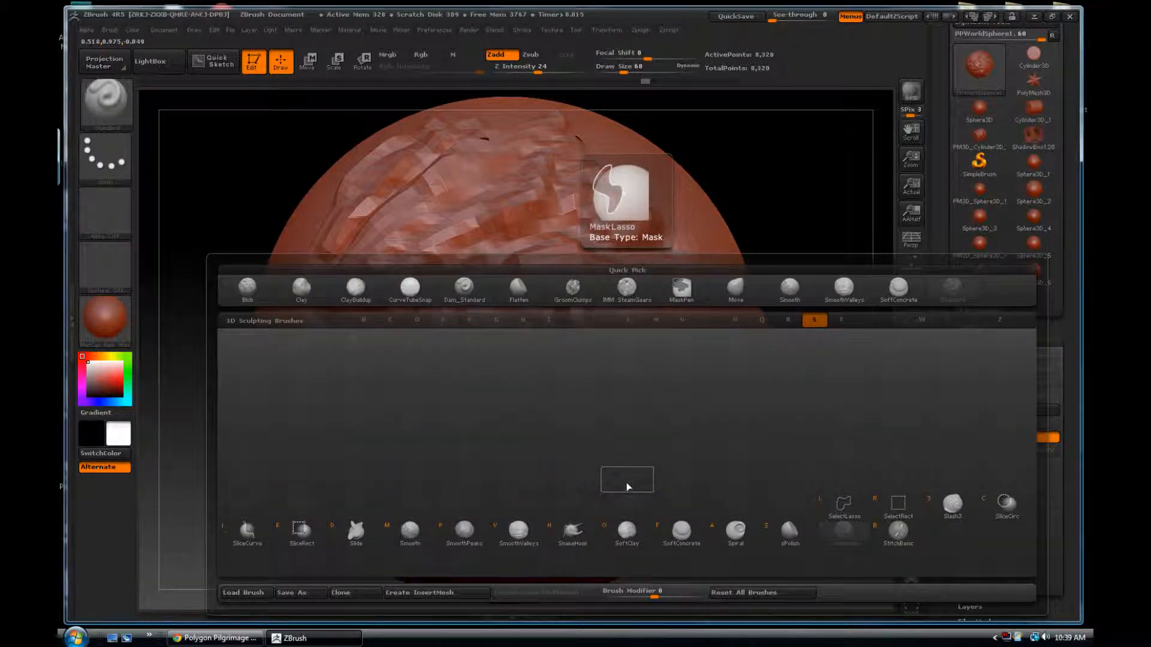
click(684, 535)
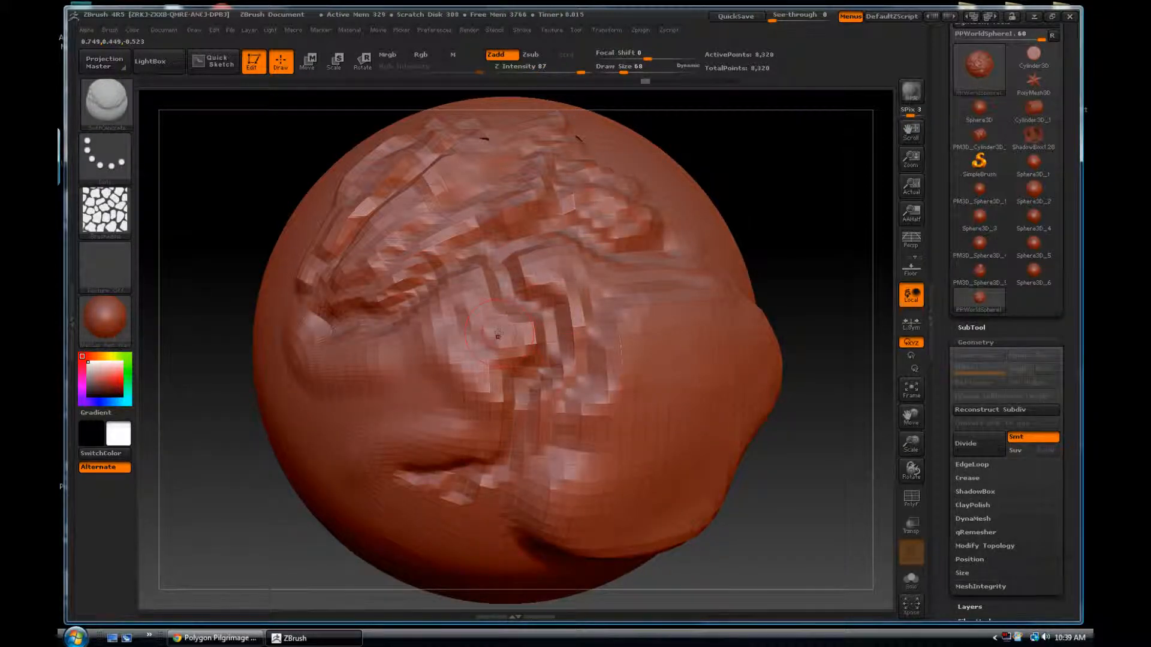
Switch to the Standard brush and sculpt a short raised stroke on the lower-left part of the sphere
key(b)
key(s)
key(t)
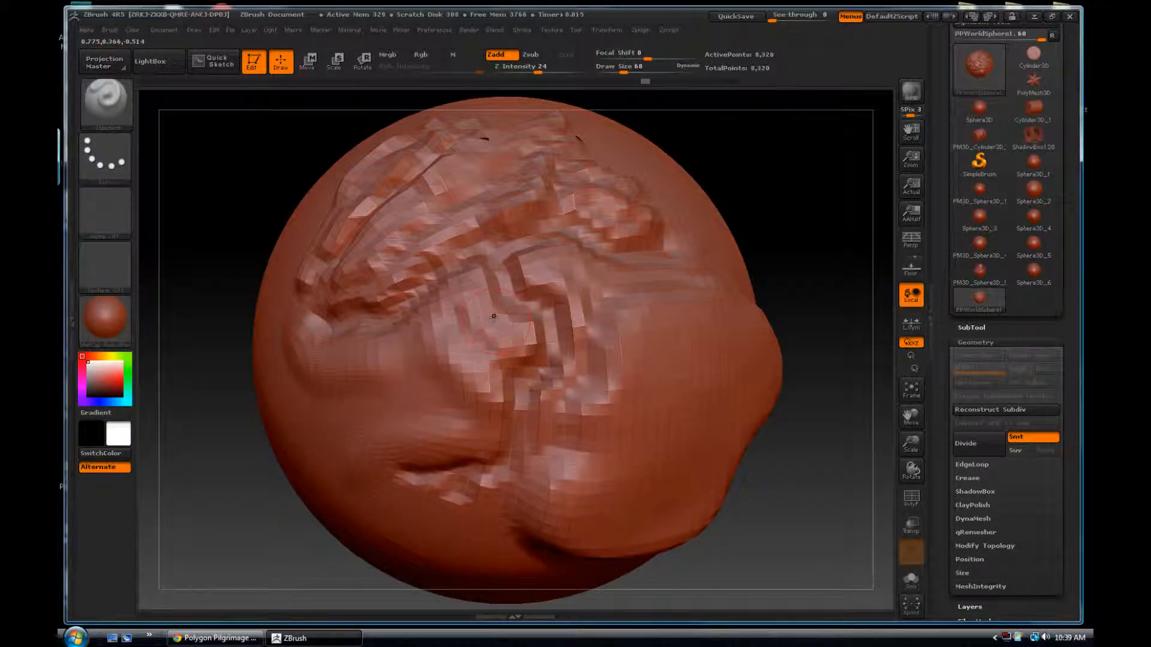
drag(385, 402, 360, 409)
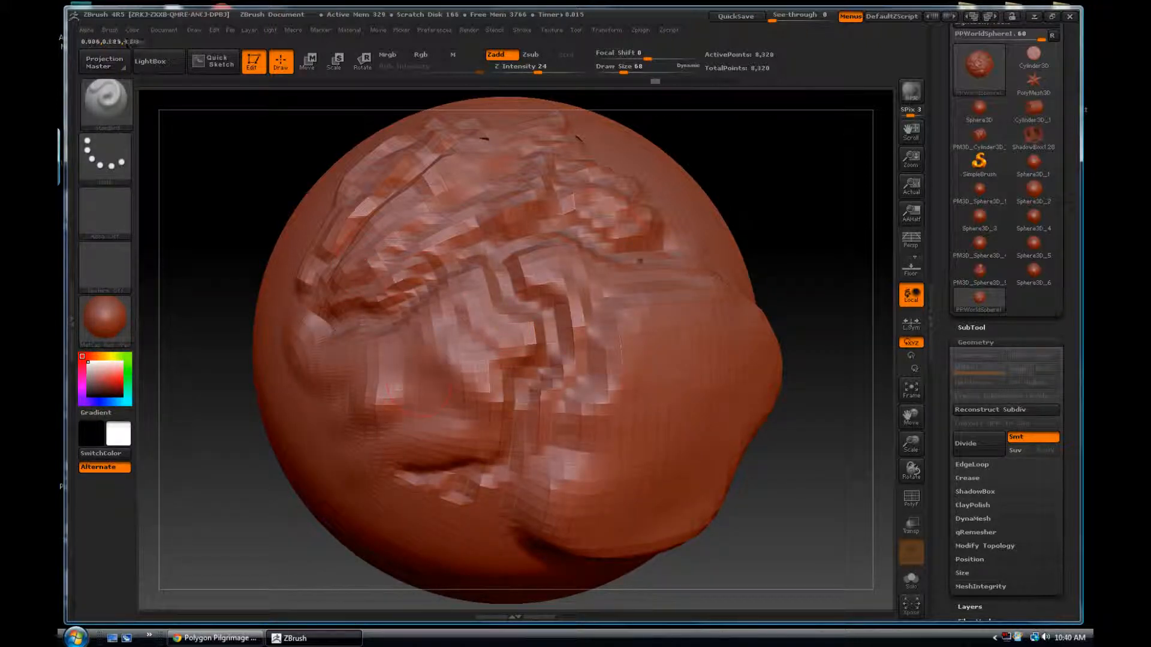
Reduce the Standard brush's draw size to 42
drag(783, 257, 771, 278)
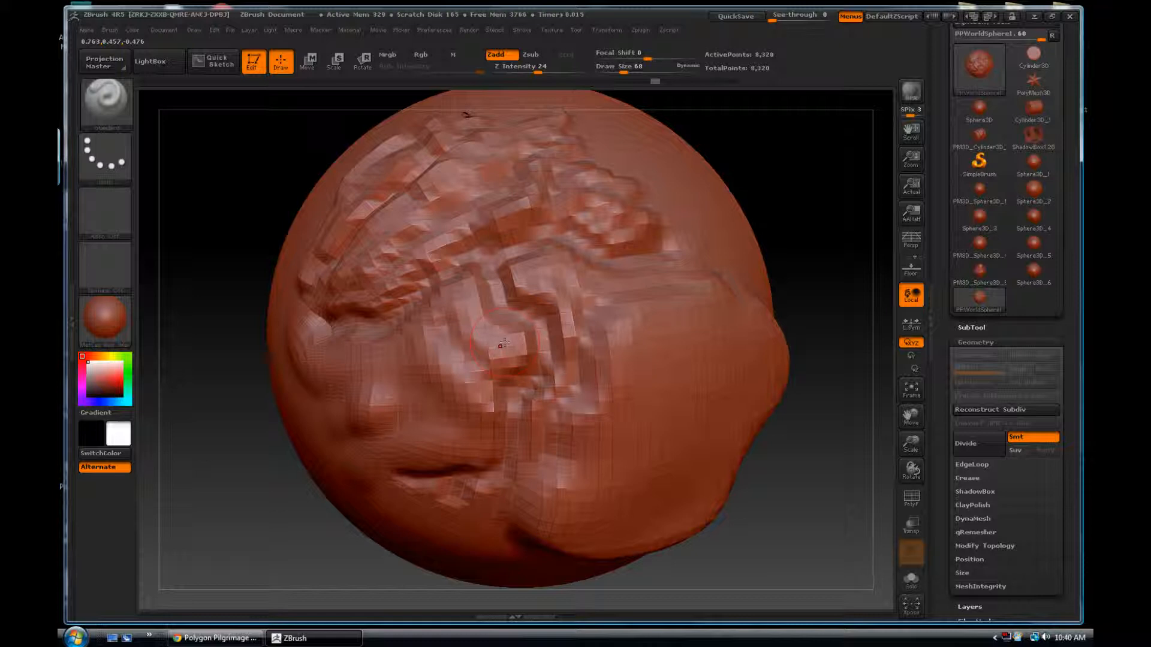
alt+drag(808, 259, 781, 250)
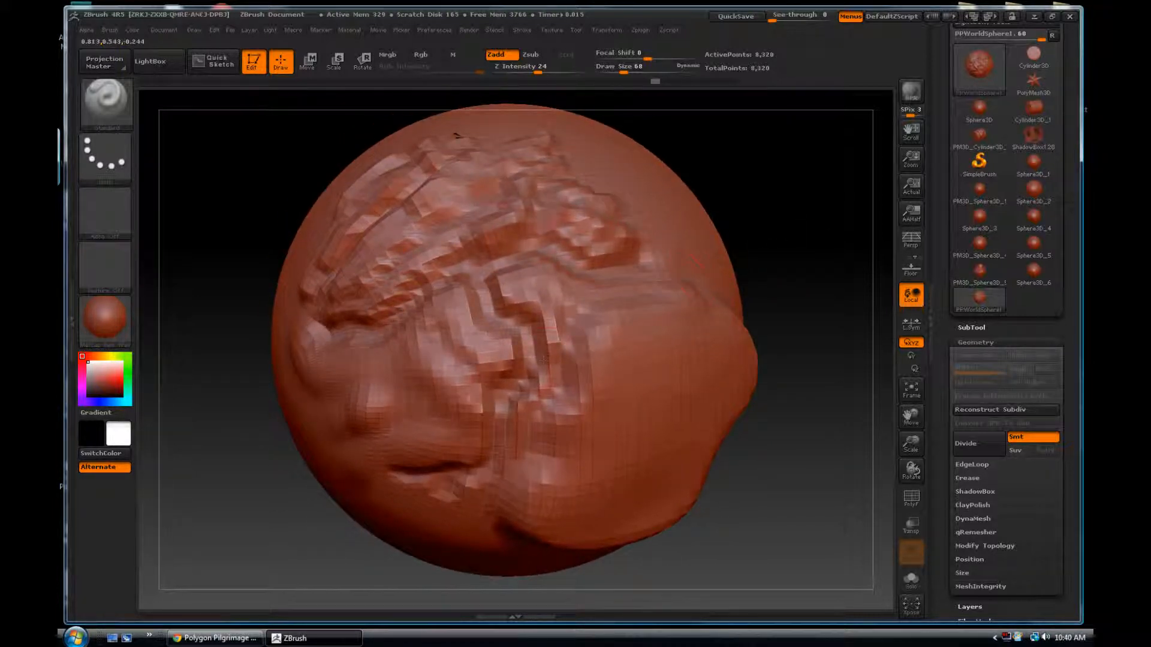
key(s)
key(s)
mouse_move(551, 358)
mouse_down()
mouse_move(587, 359)
mouse_move(551, 361)
mouse_up()
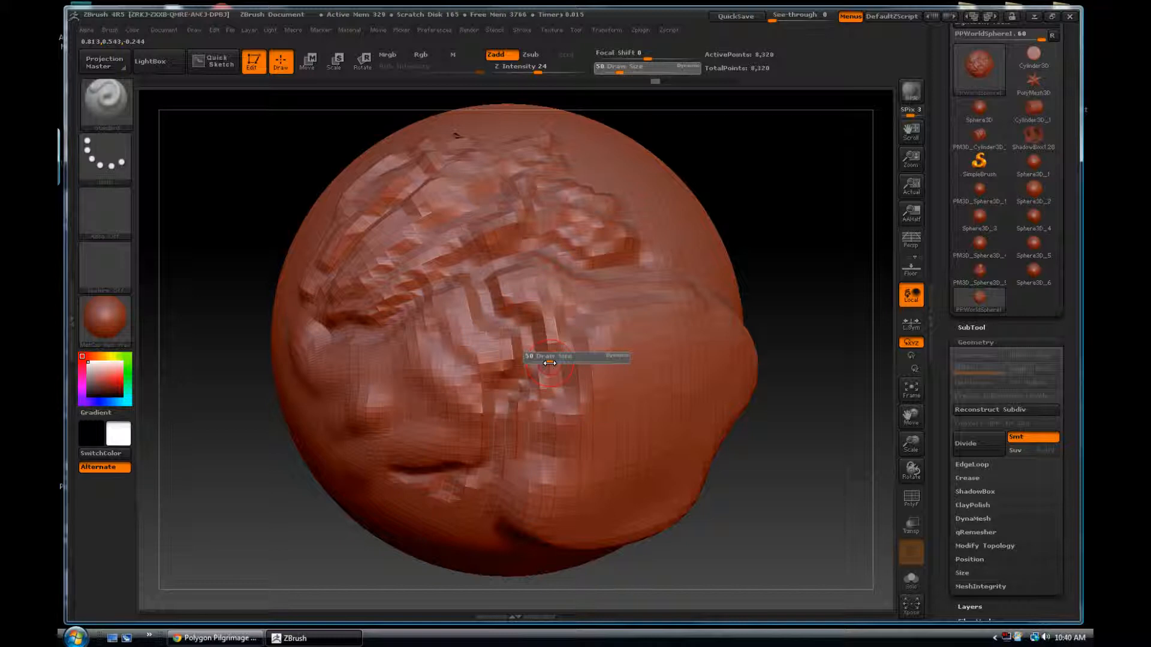
drag(548, 362, 546, 361)
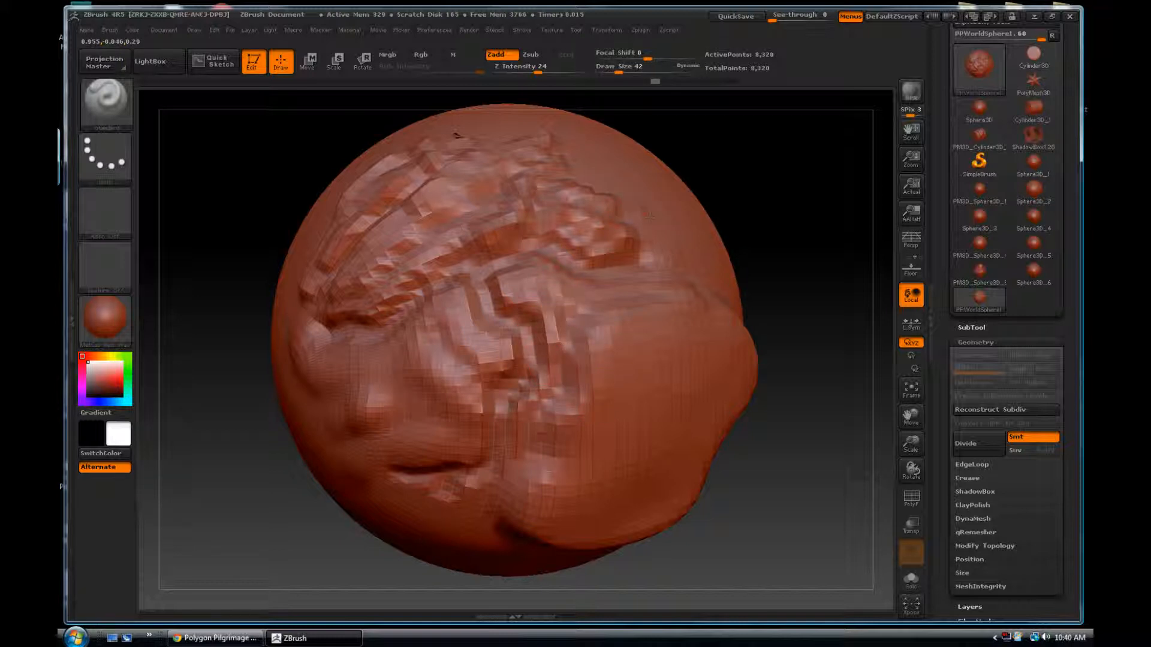
Smooth away the short raised stroke on the lower-left part of the sphere
mouse_move(752, 235)
mouse_down()
mouse_move(800, 231)
mouse_move(793, 207)
mouse_move(808, 181)
mouse_move(742, 200)
mouse_up()
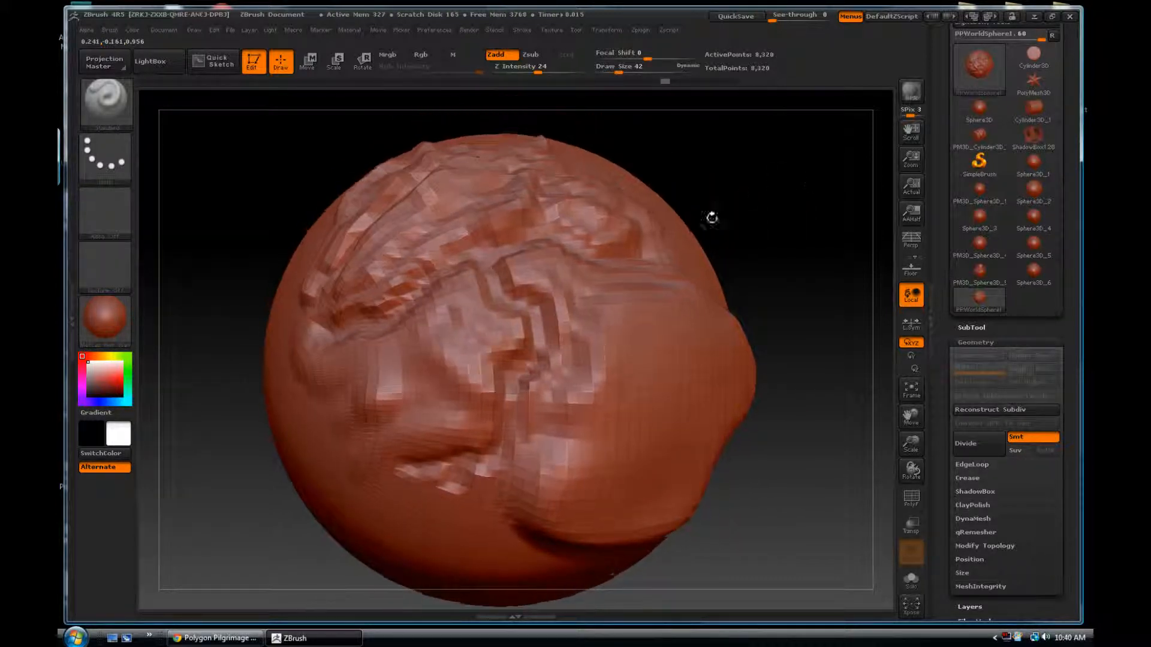
key(shift)
shift+drag(378, 394, 385, 407)
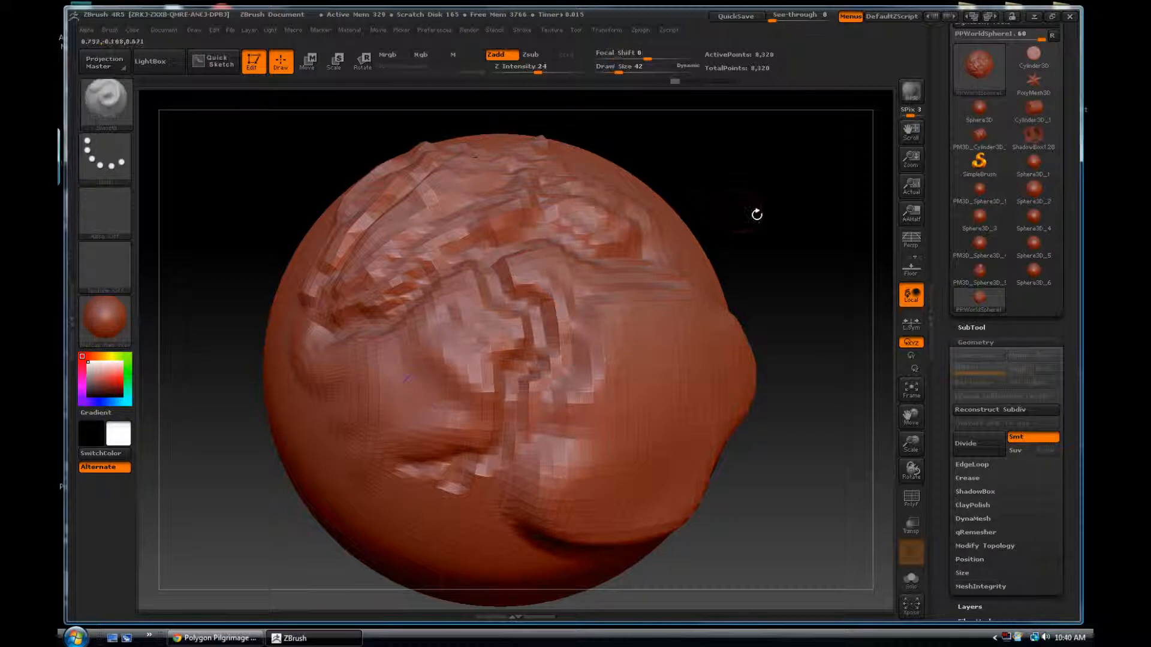
Set the brush's Z Intensity to 48 and sculpt two diagonal strokes on the smoothed lower-left part of the sphere
drag(776, 228, 768, 233)
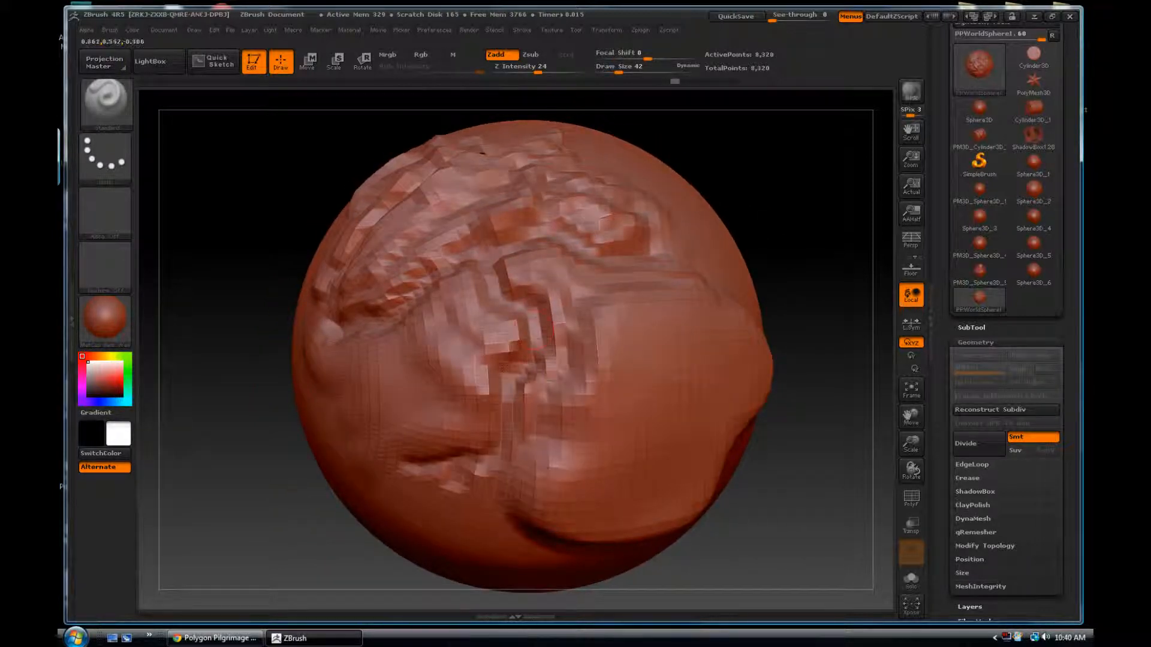
key(u)
drag(497, 371, 501, 371)
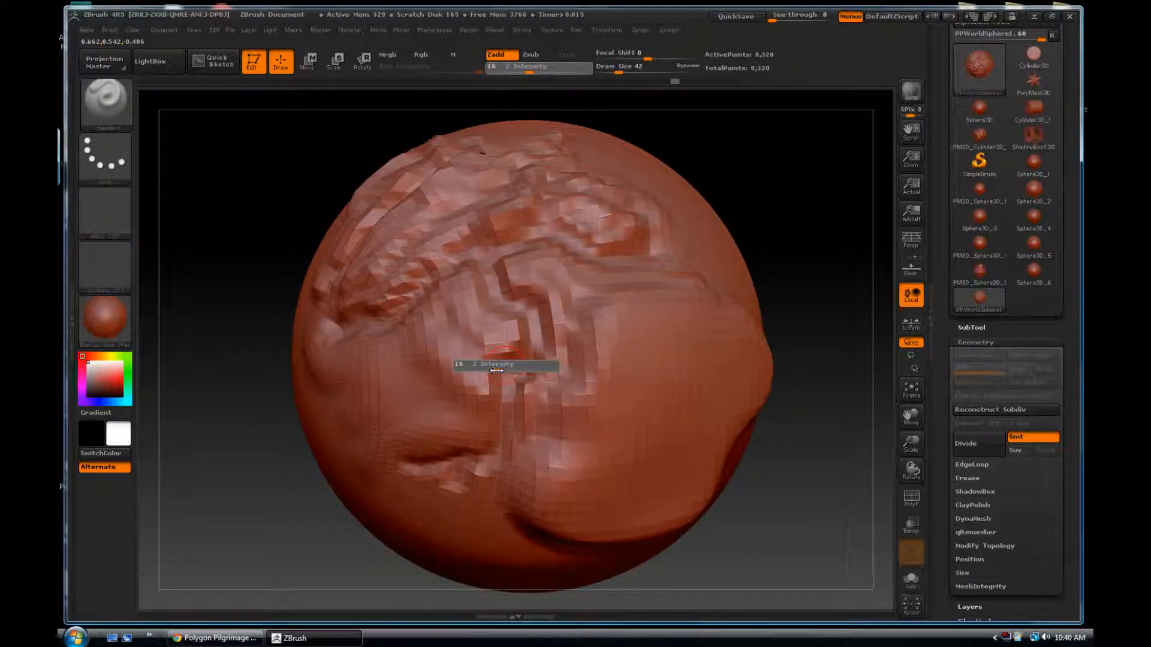
drag(501, 371, 506, 369)
drag(525, 368, 529, 368)
drag(427, 391, 351, 448)
mouse_move(359, 388)
mouse_down()
mouse_move(348, 413)
mouse_move(323, 410)
mouse_up()
Examine from several angles how the sculpted strokes look on the undivided sphere mesh
drag(794, 253, 784, 267)
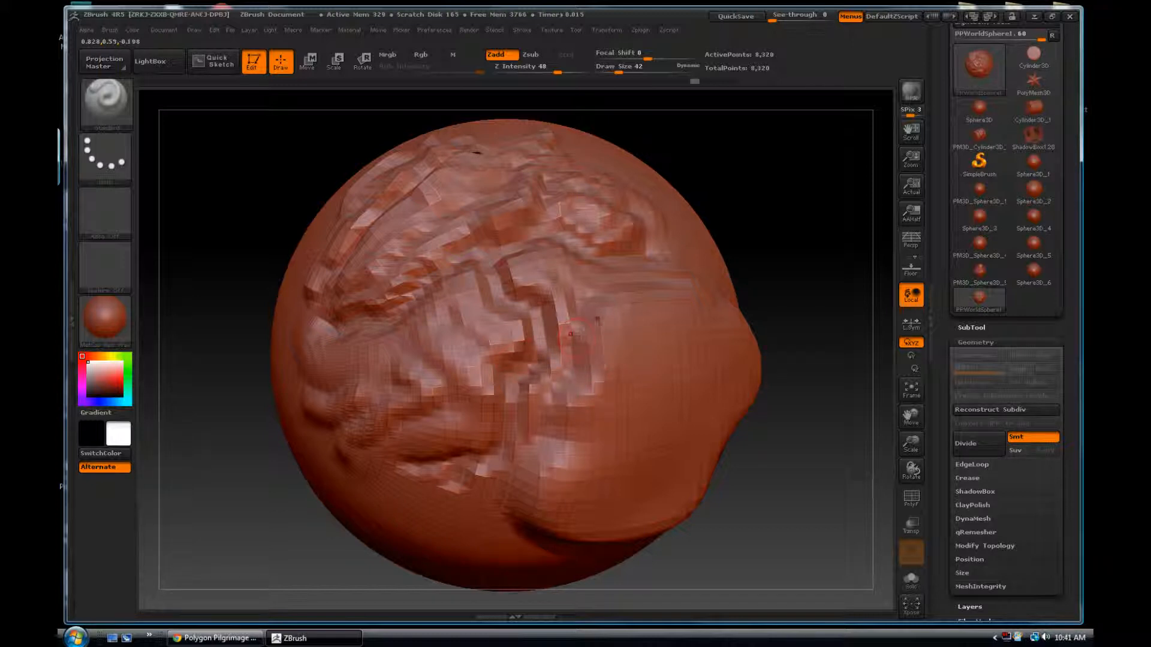
mouse_move(772, 257)
mouse_down()
mouse_move(792, 267)
mouse_move(760, 261)
mouse_move(779, 207)
mouse_move(754, 188)
mouse_up()
drag(758, 259, 821, 312)
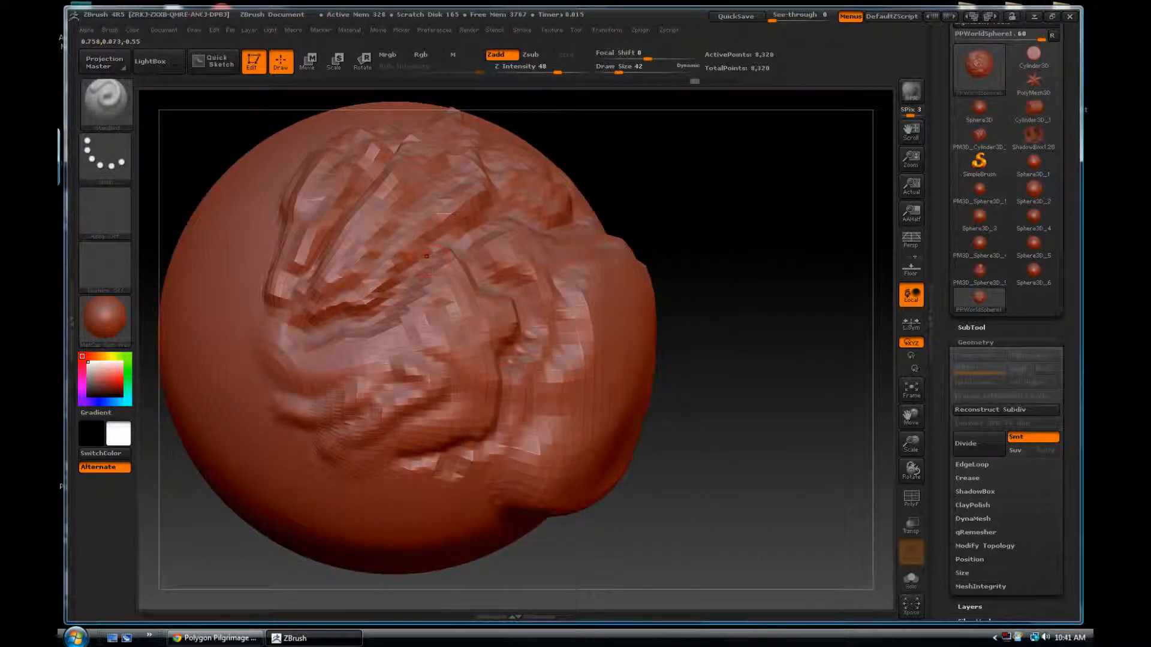
mouse_move(738, 287)
mouse_down()
mouse_move(797, 266)
mouse_move(778, 277)
mouse_up()
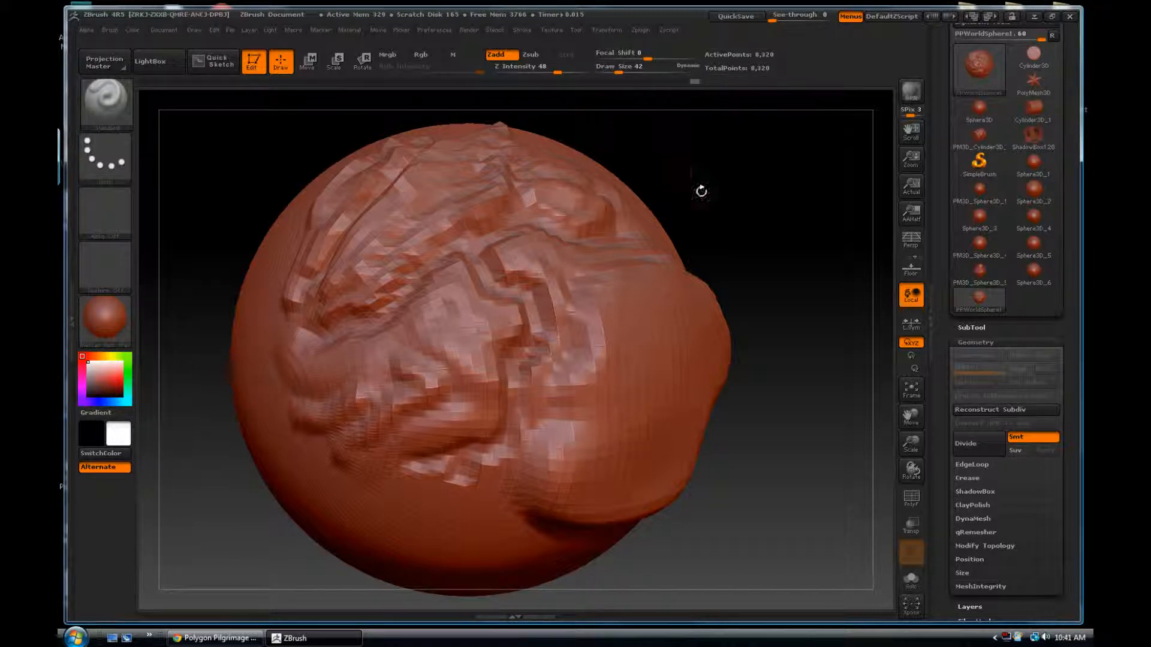
mouse_move(732, 213)
mouse_down()
mouse_move(719, 217)
mouse_move(732, 217)
mouse_up()
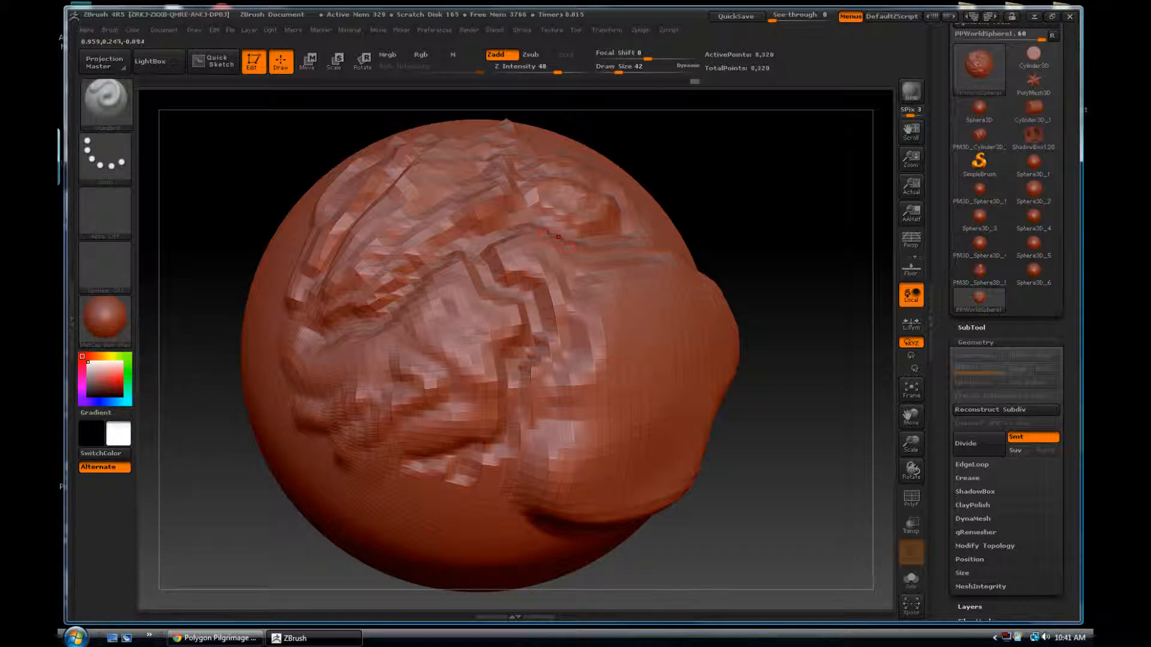
drag(749, 219, 747, 188)
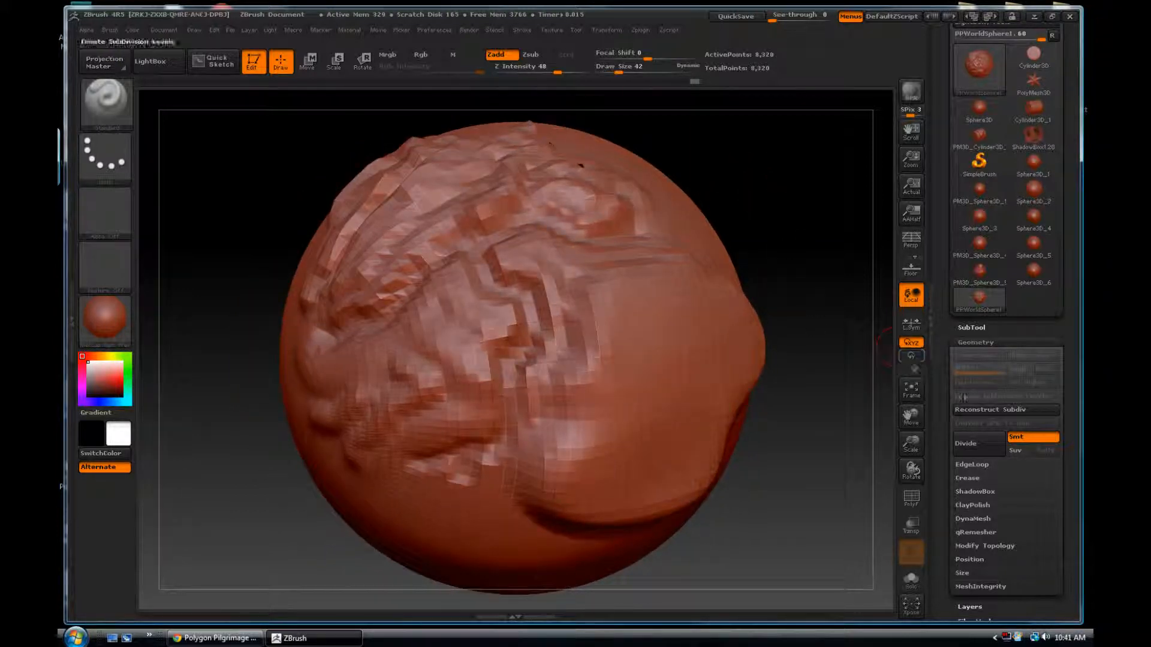
Subdivide the sphere mesh once to reach subdivision level 2
scroll(975, 339, down, 3)
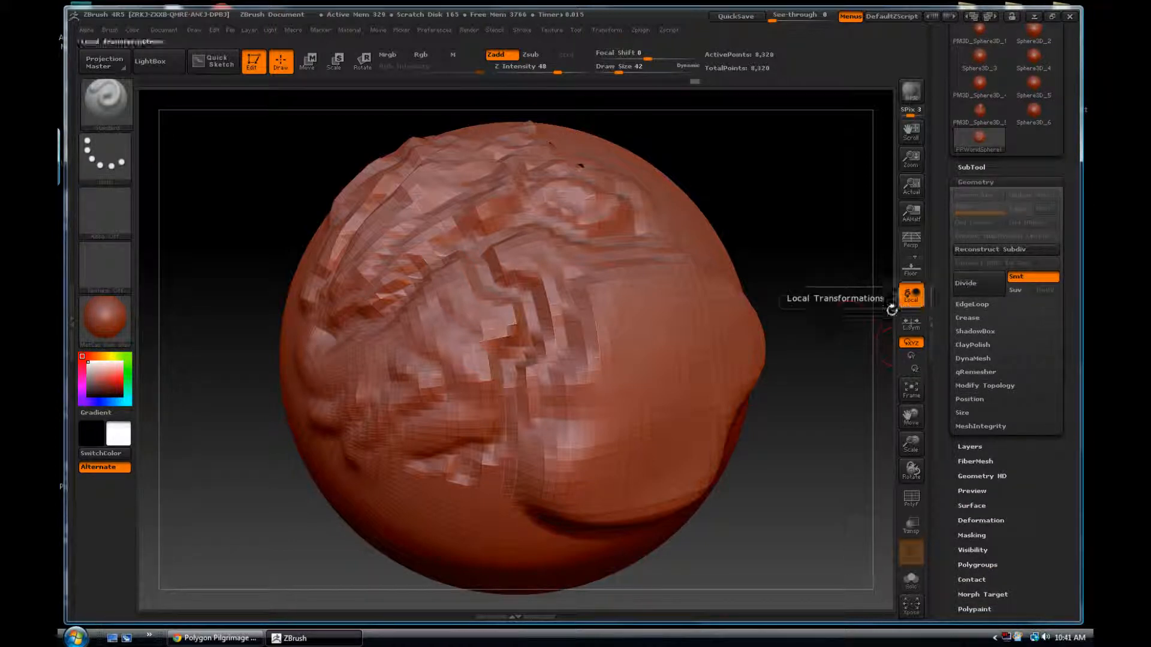
drag(841, 342, 837, 352)
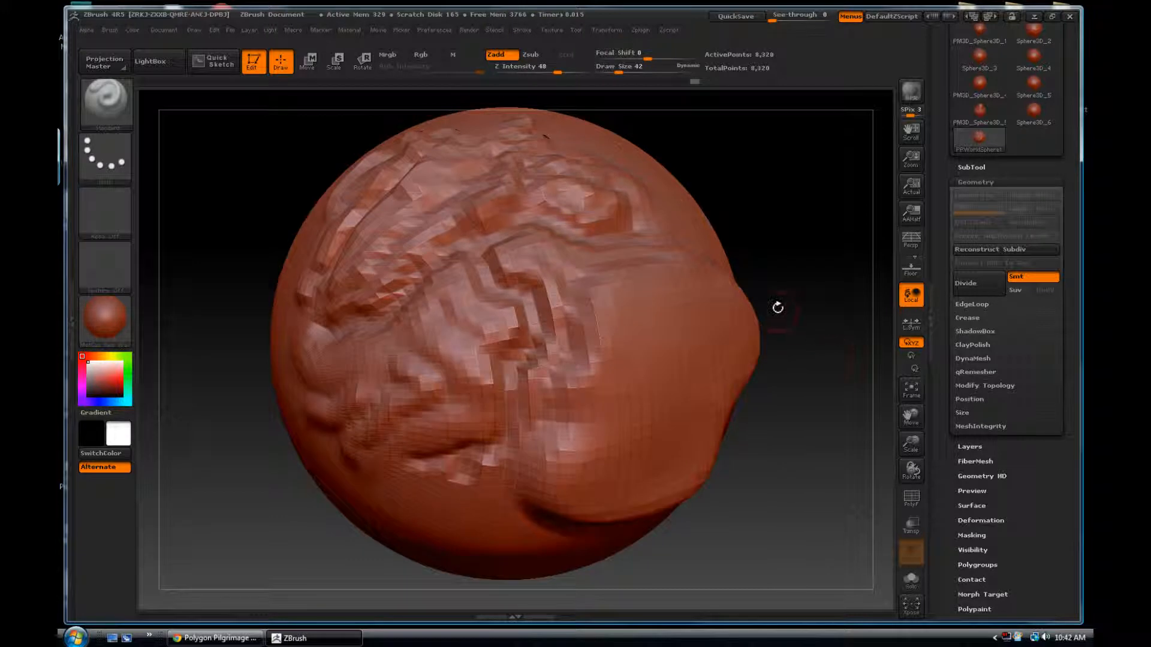
key(ctrl+d)
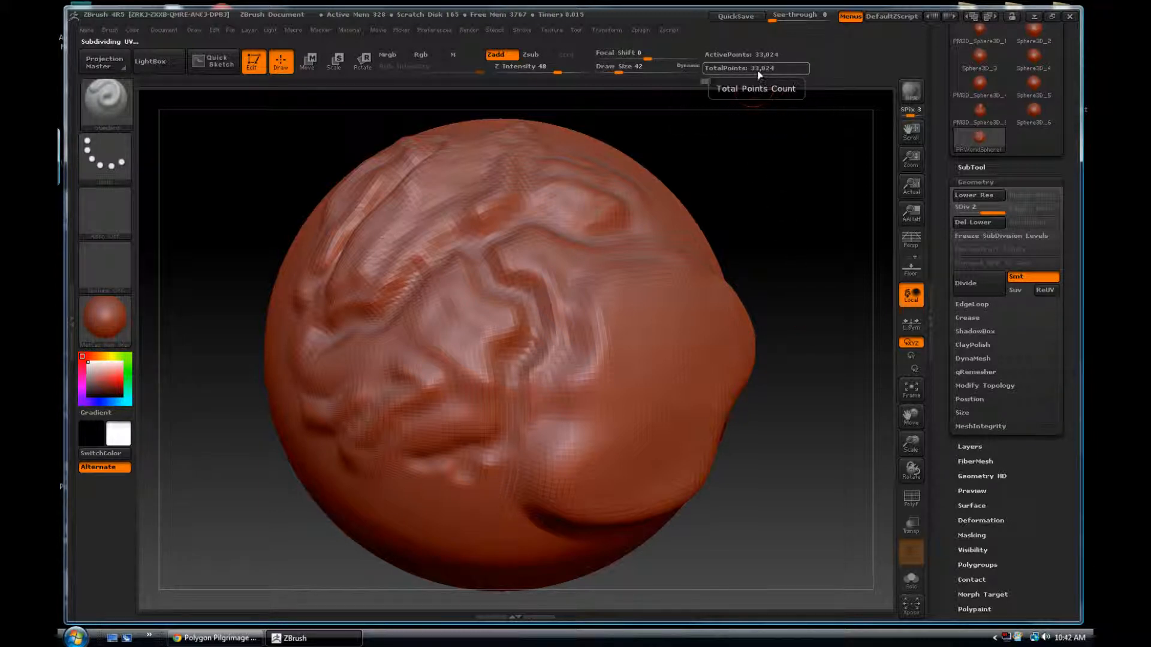
mouse_move(804, 309)
mouse_down()
mouse_move(786, 371)
mouse_move(815, 299)
mouse_move(776, 293)
mouse_up()
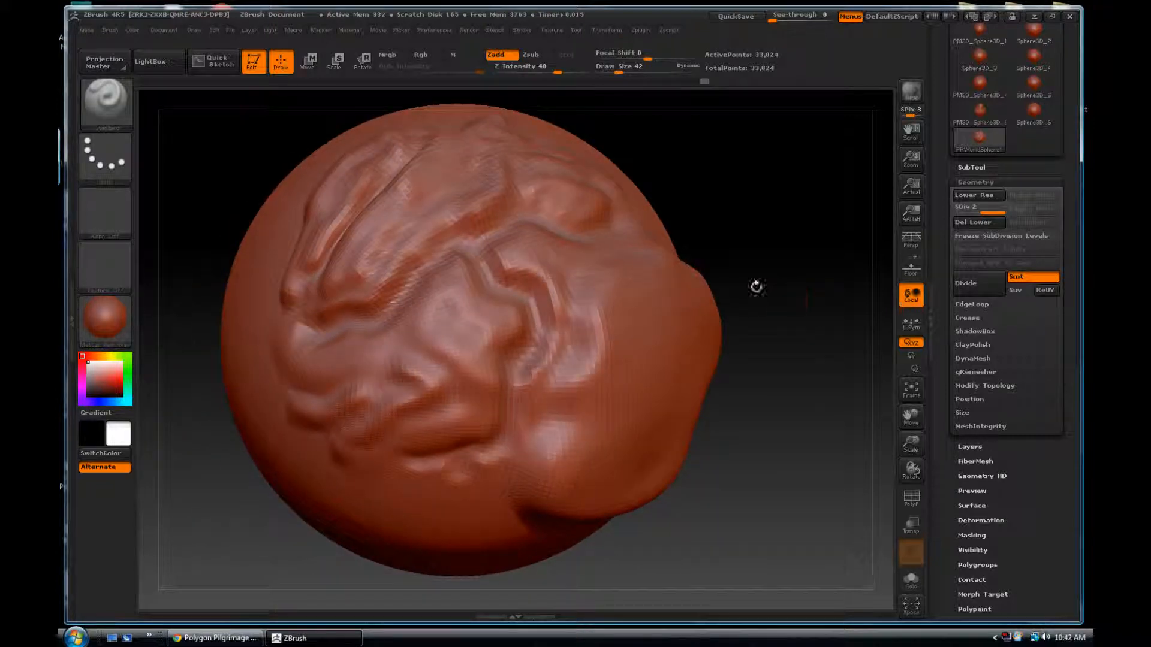
Smooth the jagged relief around the central winding groove and down toward the lower ridges
key(shift)
mouse_move(503, 268)
shift+mouse_down()
mouse_move(510, 254)
mouse_move(535, 279)
mouse_move(558, 318)
mouse_move(552, 357)
mouse_move(570, 378)
shift+mouse_up()
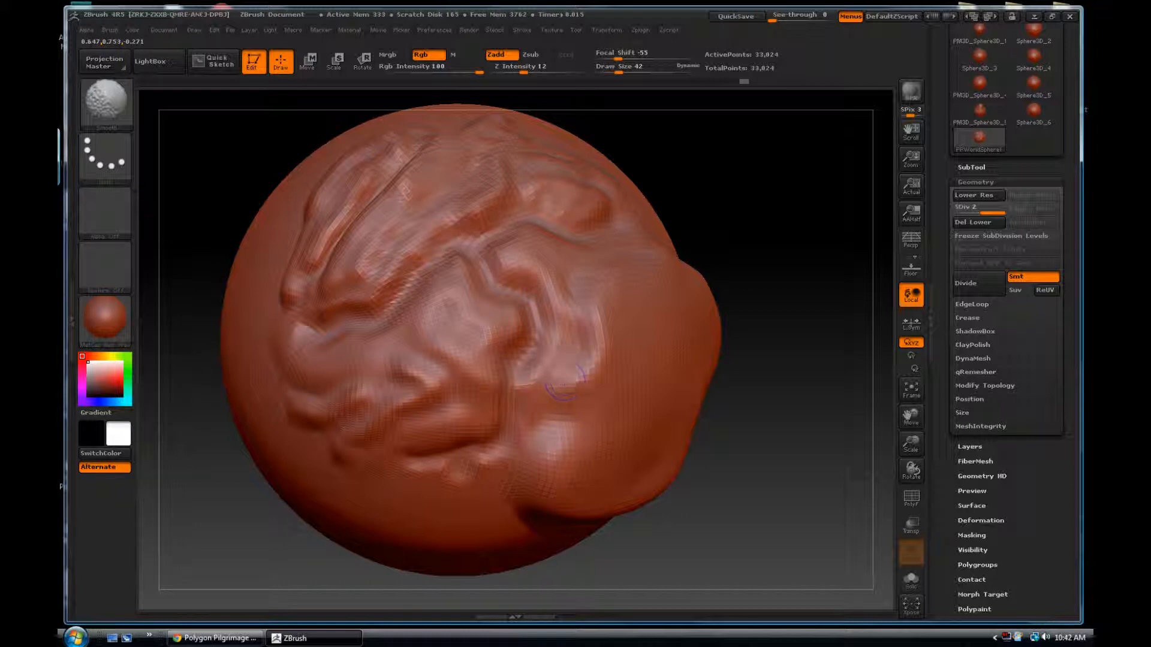
mouse_move(569, 309)
shift+mouse_down()
mouse_move(513, 264)
mouse_move(480, 271)
mouse_move(515, 294)
mouse_move(531, 327)
mouse_move(517, 422)
mouse_move(444, 471)
shift+mouse_up()
Sculpt a raised stroke along the crease running from the top of the central groove toward the left side of the relief
mouse_move(737, 241)
mouse_down()
mouse_move(743, 258)
mouse_move(750, 197)
mouse_move(637, 267)
mouse_up()
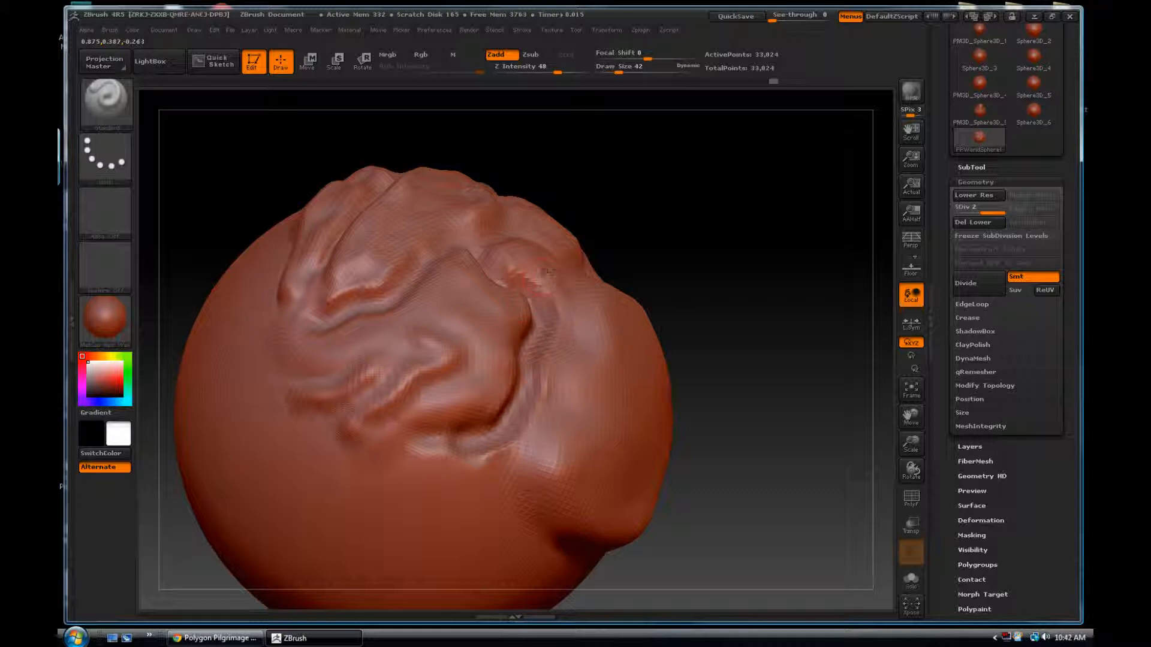
drag(625, 227, 599, 299)
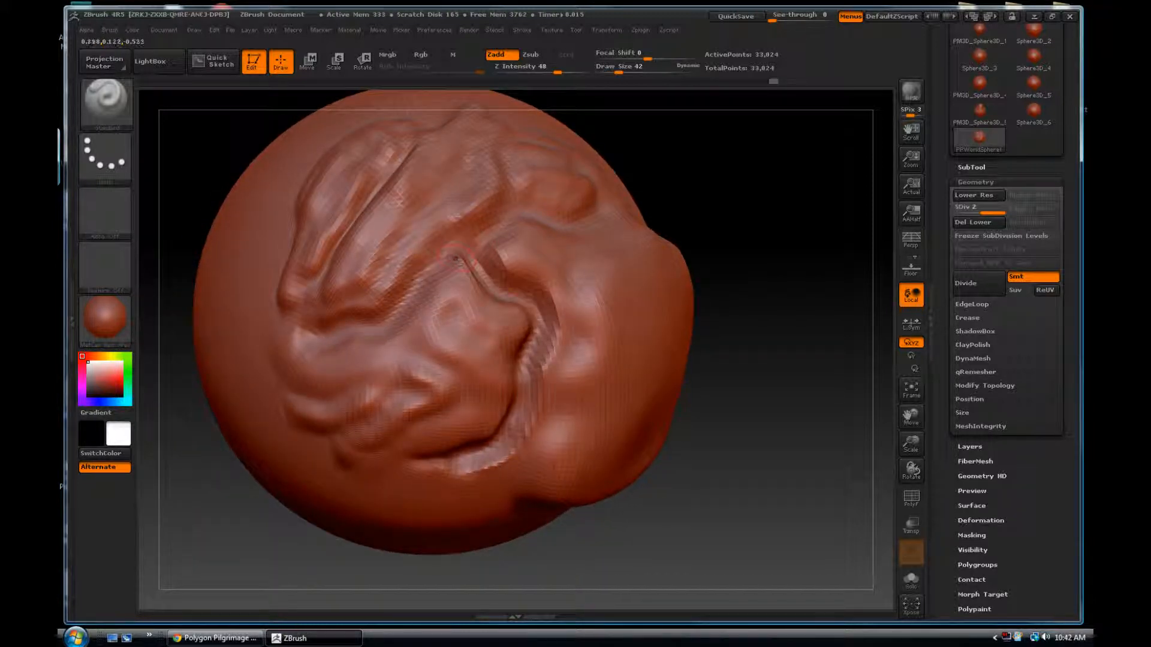
mouse_move(446, 262)
mouse_down()
mouse_move(389, 329)
mouse_move(330, 333)
mouse_up()
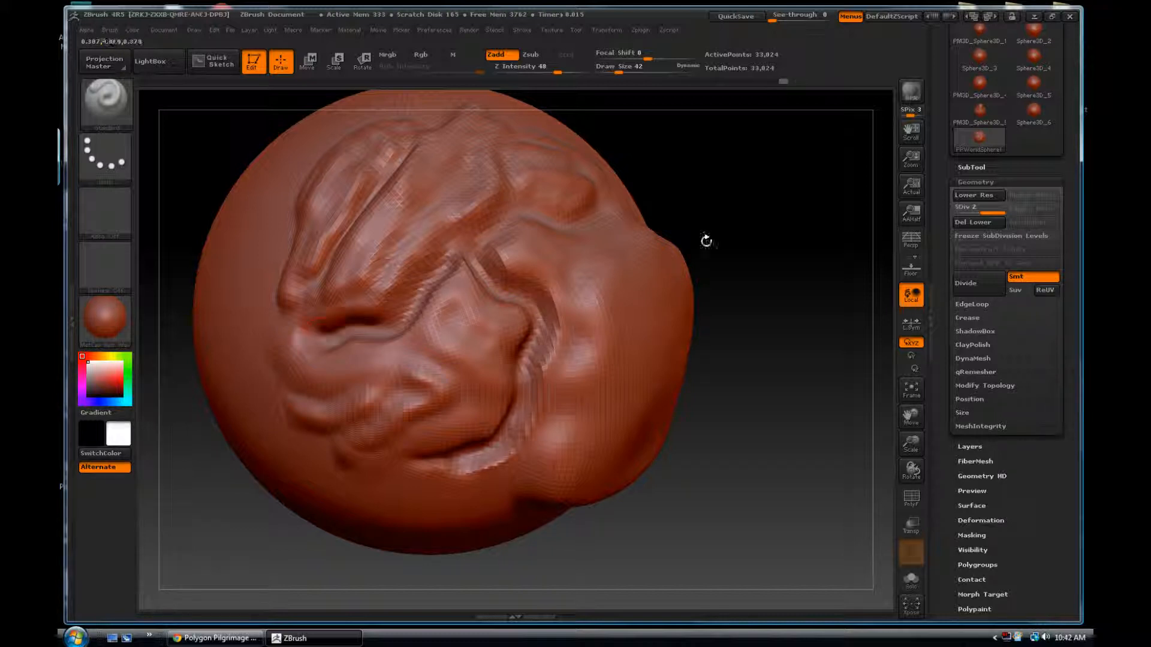
drag(765, 236, 839, 241)
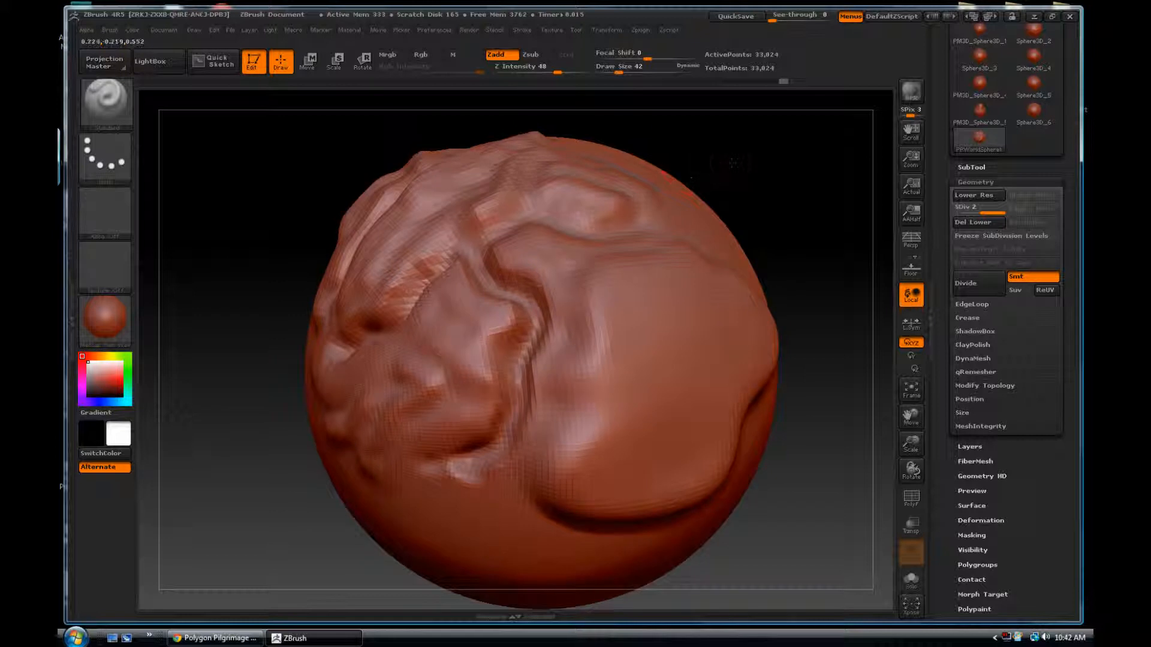
Smooth the relief around the upper end of the central groove
drag(723, 162, 728, 120)
key(shift)
shift+drag(453, 274, 462, 268)
shift+click(473, 297)
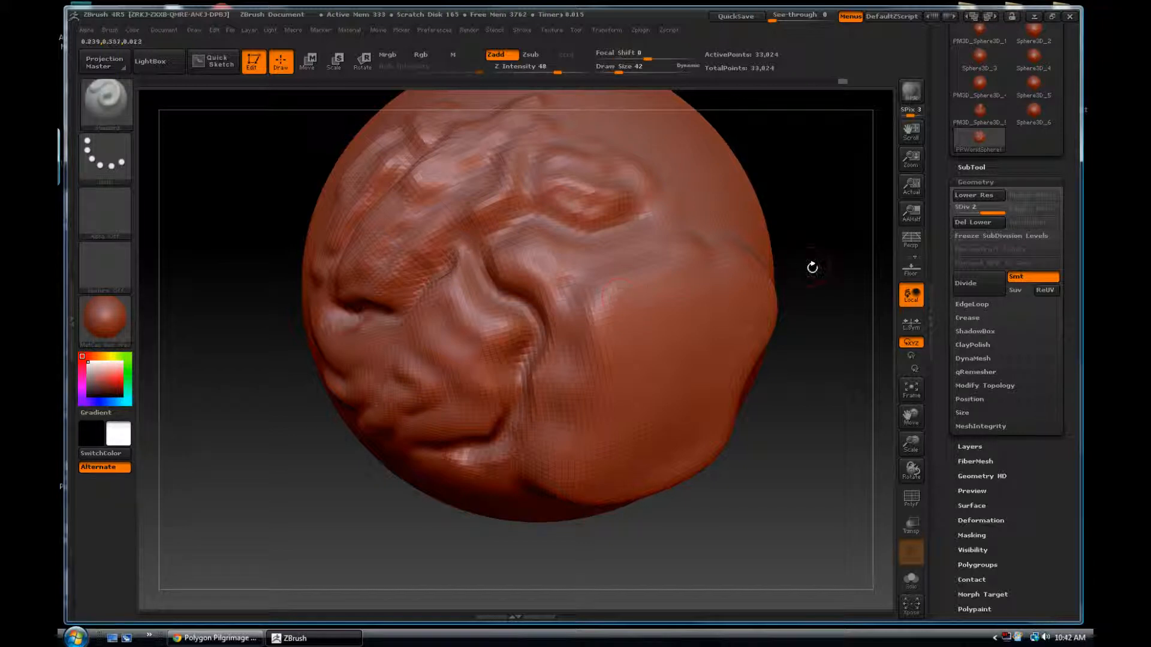
Subdivide the mesh to level 3 and smooth the bend of the central winding groove
drag(815, 271, 761, 241)
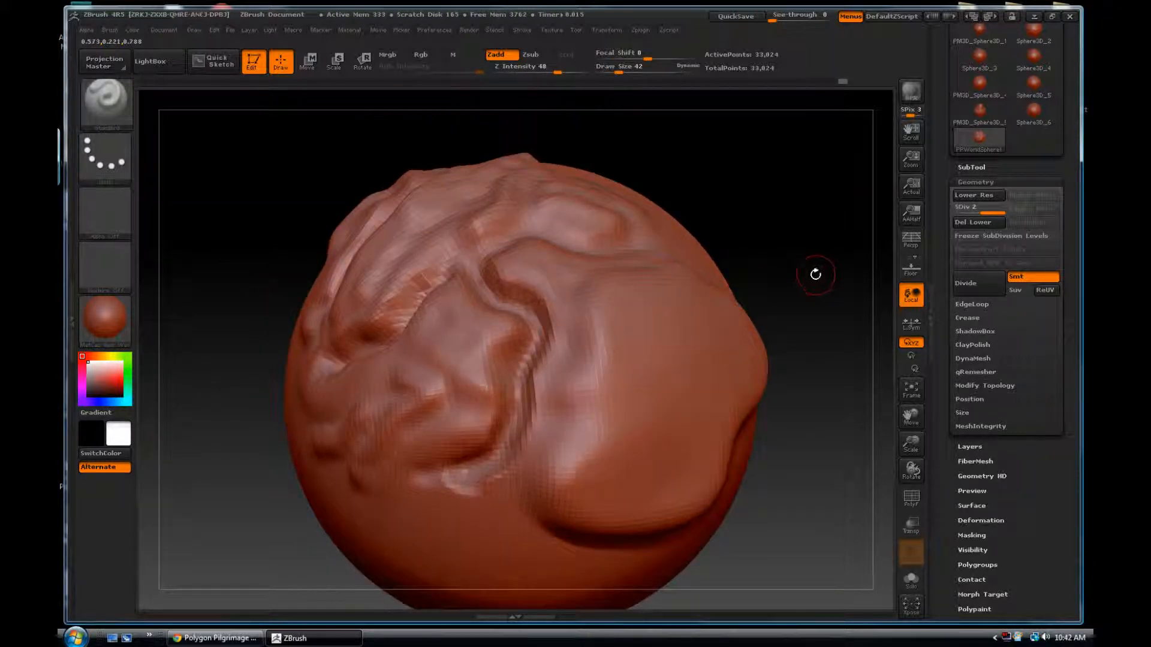
key(ctrl+d)
drag(769, 191, 796, 253)
key(shift)
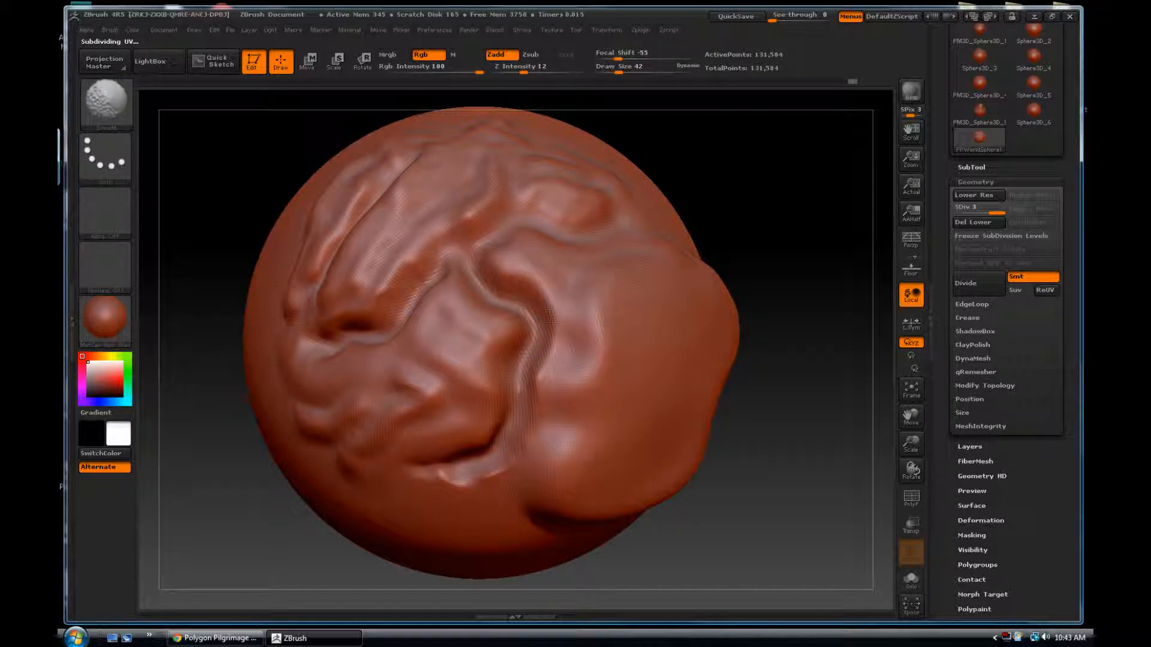
shift+drag(551, 351, 530, 320)
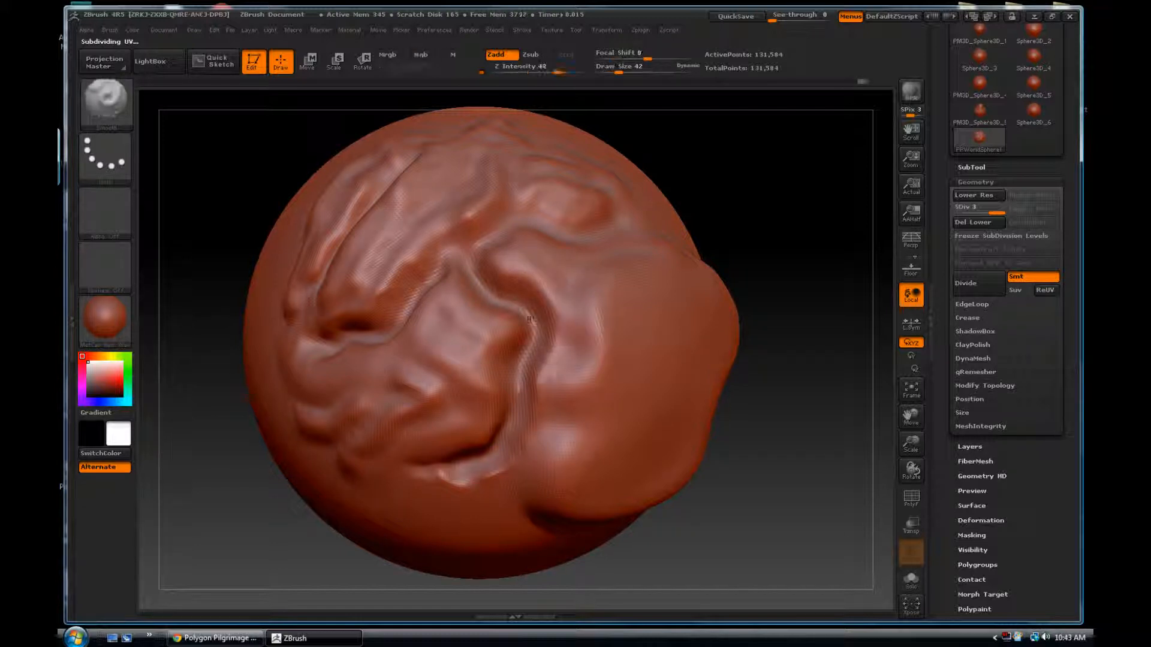
Sculpt finer strokes with the Standard brush along the ridges above the central groove and on the upper-left ridges
mouse_move(465, 254)
mouse_down()
mouse_move(501, 219)
mouse_move(556, 231)
mouse_move(623, 219)
mouse_up()
mouse_move(791, 312)
mouse_down()
mouse_move(775, 256)
mouse_move(771, 311)
mouse_move(727, 271)
mouse_up()
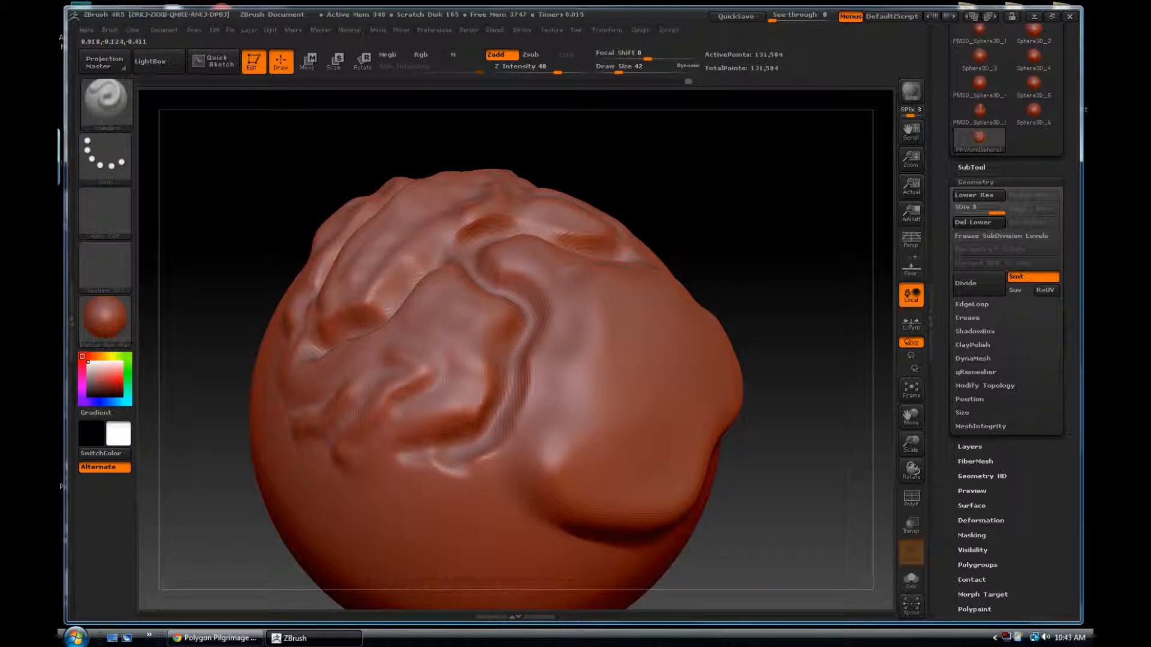
mouse_move(658, 192)
mouse_down()
mouse_move(673, 198)
mouse_move(689, 159)
mouse_move(667, 200)
mouse_move(616, 196)
mouse_up()
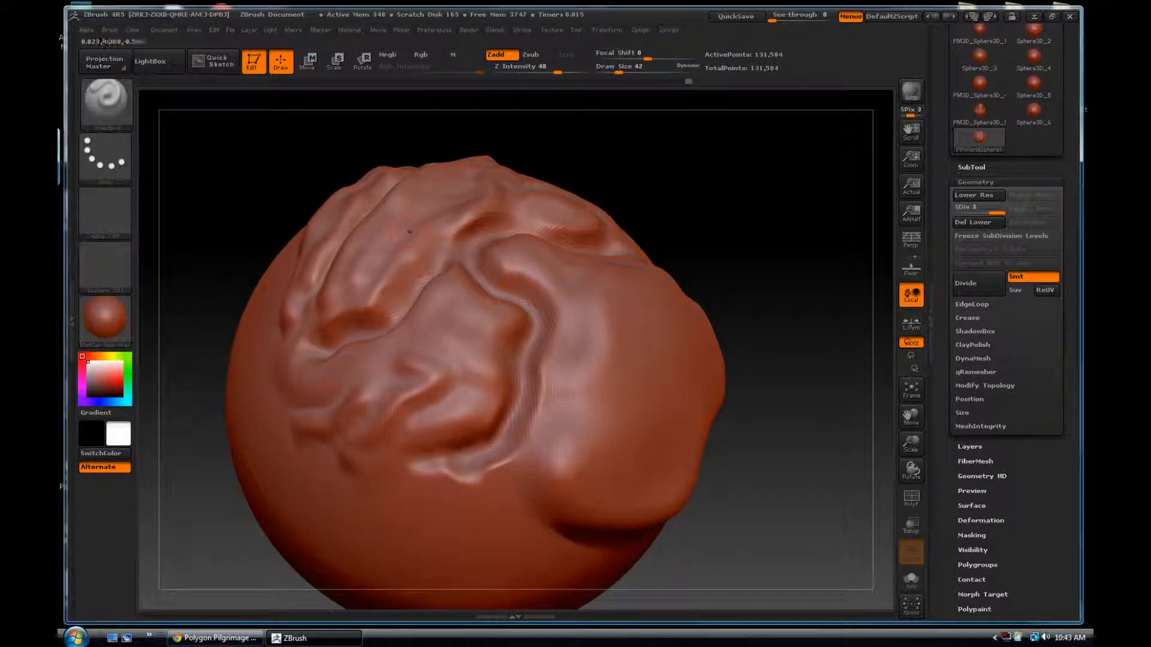
drag(360, 262, 408, 193)
mouse_move(400, 236)
mouse_down()
mouse_move(431, 193)
mouse_move(463, 178)
mouse_move(408, 227)
mouse_up()
mouse_move(618, 176)
mouse_down()
mouse_move(645, 169)
mouse_move(521, 181)
mouse_up()
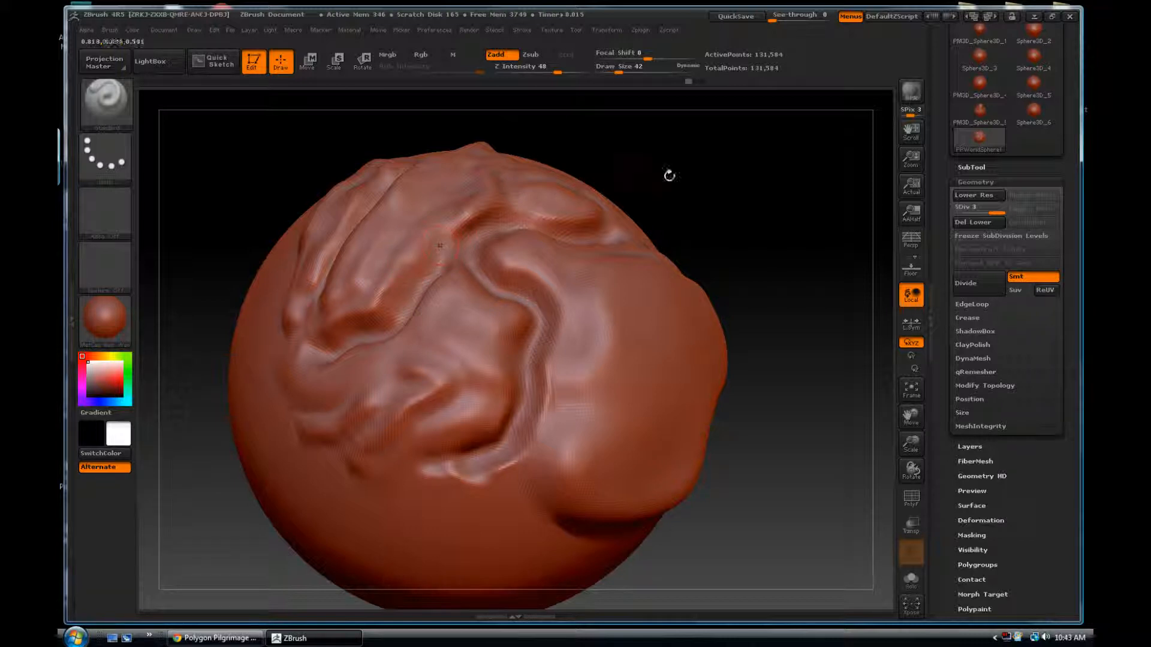
Lower the mesh to subdivision level 1 and set the Standard brush's draw size to 86
drag(771, 226, 771, 252)
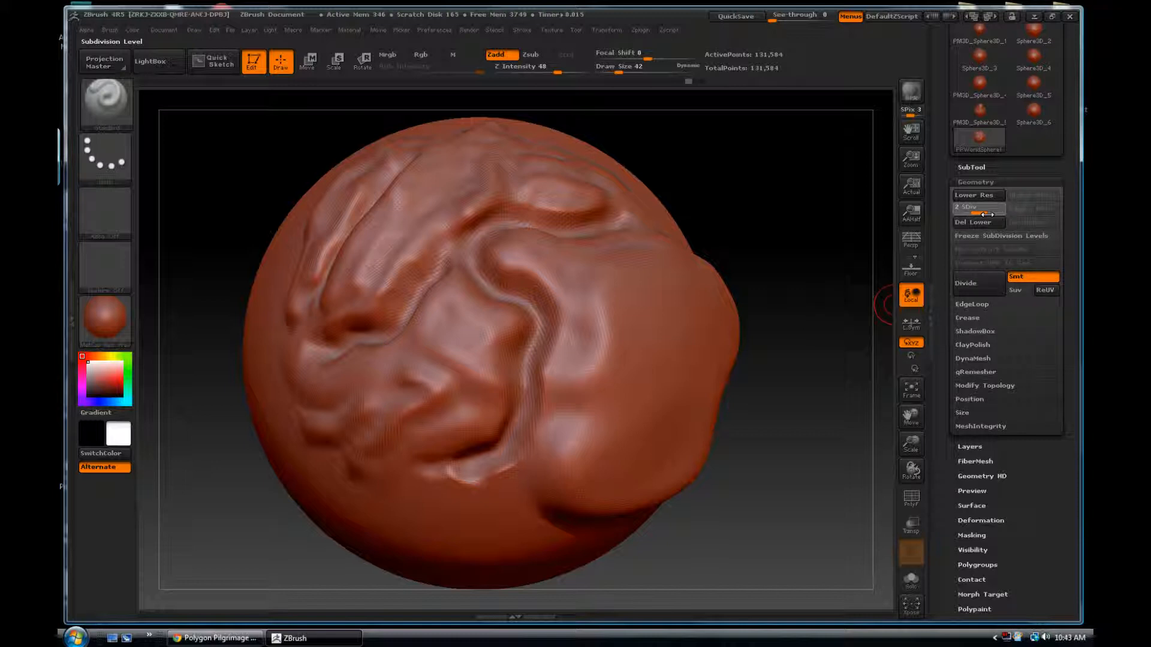
drag(966, 215, 959, 215)
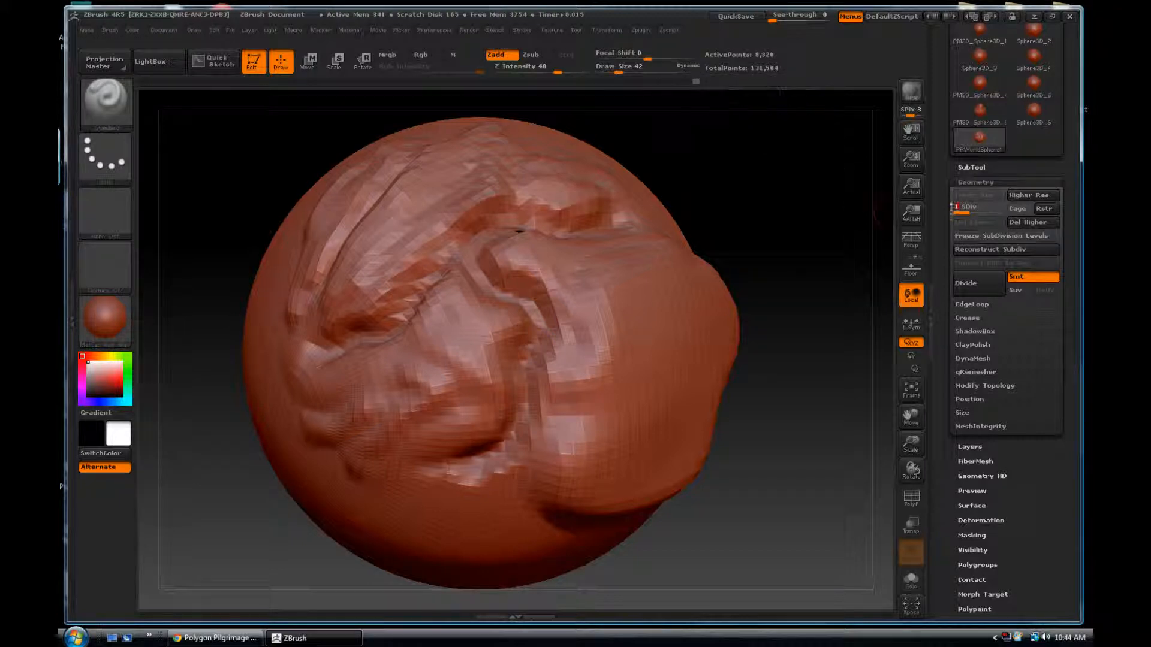
mouse_move(962, 209)
mouse_down()
mouse_move(990, 214)
mouse_move(956, 210)
mouse_up()
mouse_move(686, 207)
alt+mouse_down()
mouse_move(701, 226)
mouse_move(699, 254)
mouse_move(526, 306)
mouse_move(443, 298)
alt+mouse_up()
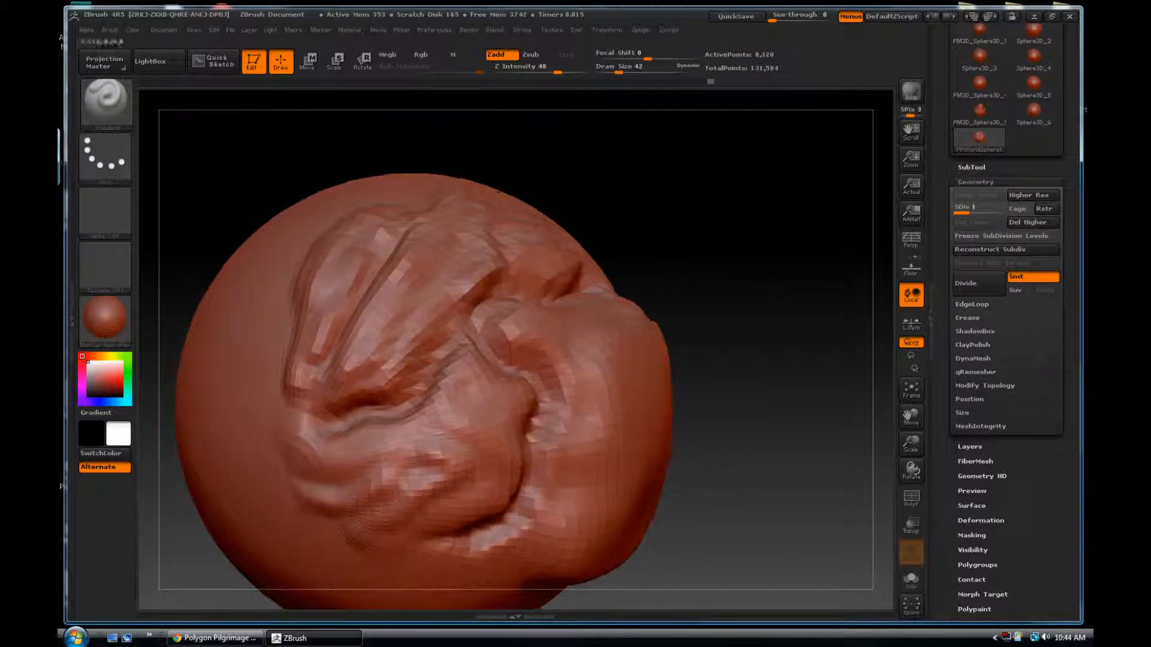
key(s)
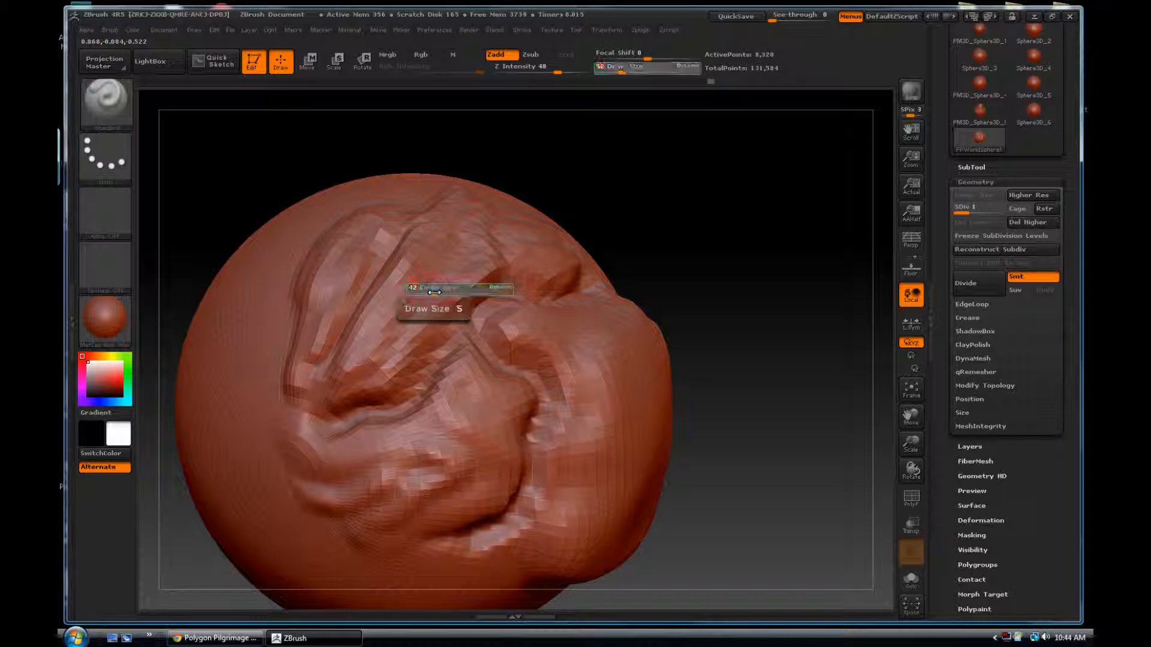
drag(432, 291, 441, 291)
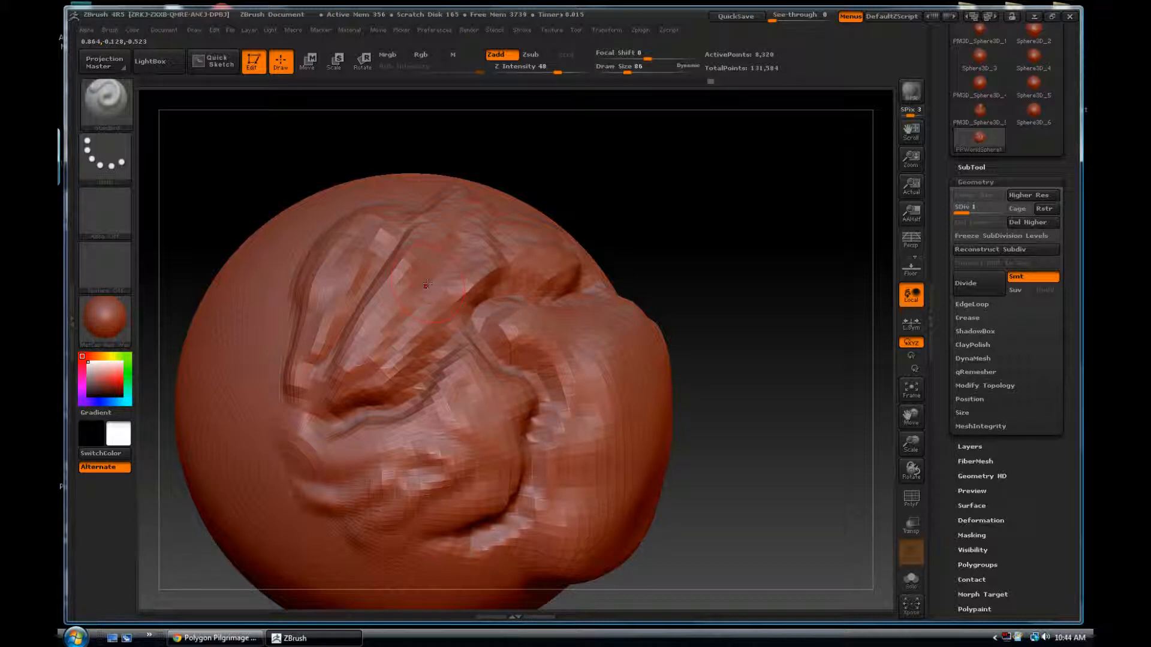
Build up the upper ridges into tall peaks at Z intensity 58 and display the mesh at subdivision level 3
key(u)
drag(426, 285, 437, 288)
mouse_move(467, 221)
mouse_down()
mouse_move(422, 290)
mouse_move(432, 300)
mouse_move(508, 240)
mouse_move(526, 240)
mouse_up()
mouse_move(436, 247)
mouse_down()
mouse_move(477, 223)
mouse_move(387, 255)
mouse_move(405, 217)
mouse_up()
mouse_move(630, 229)
mouse_down()
mouse_move(695, 180)
mouse_move(620, 189)
mouse_up()
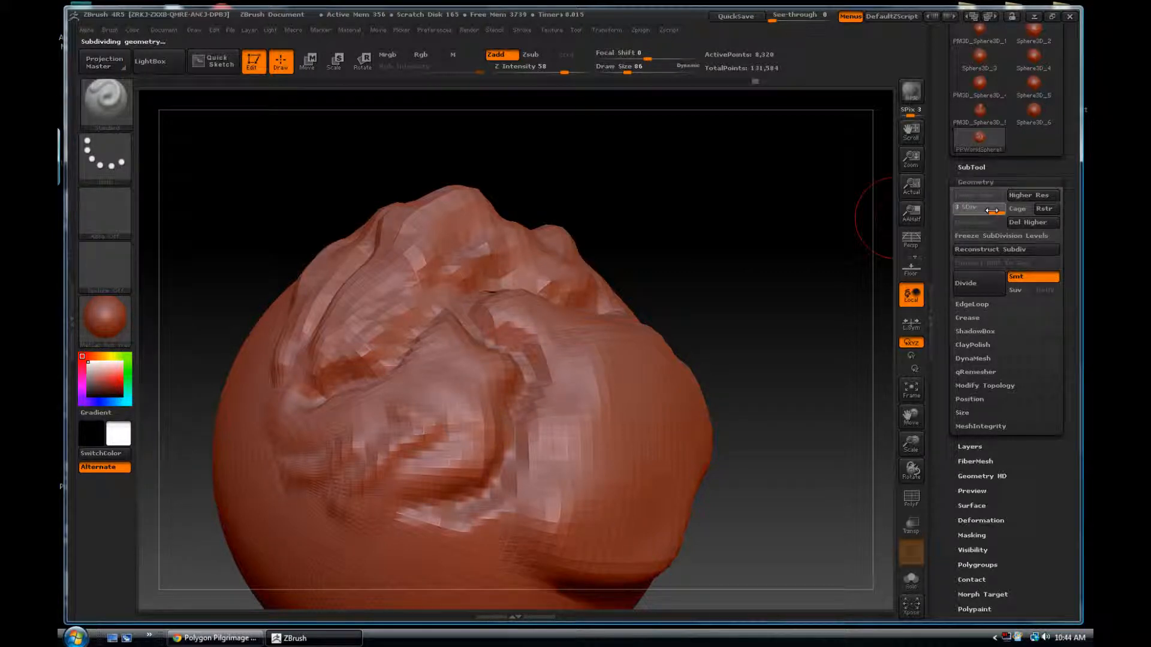
mouse_move(732, 259)
mouse_down()
mouse_move(714, 249)
mouse_move(692, 257)
mouse_move(774, 270)
mouse_move(737, 259)
mouse_move(740, 249)
mouse_move(714, 279)
mouse_up()
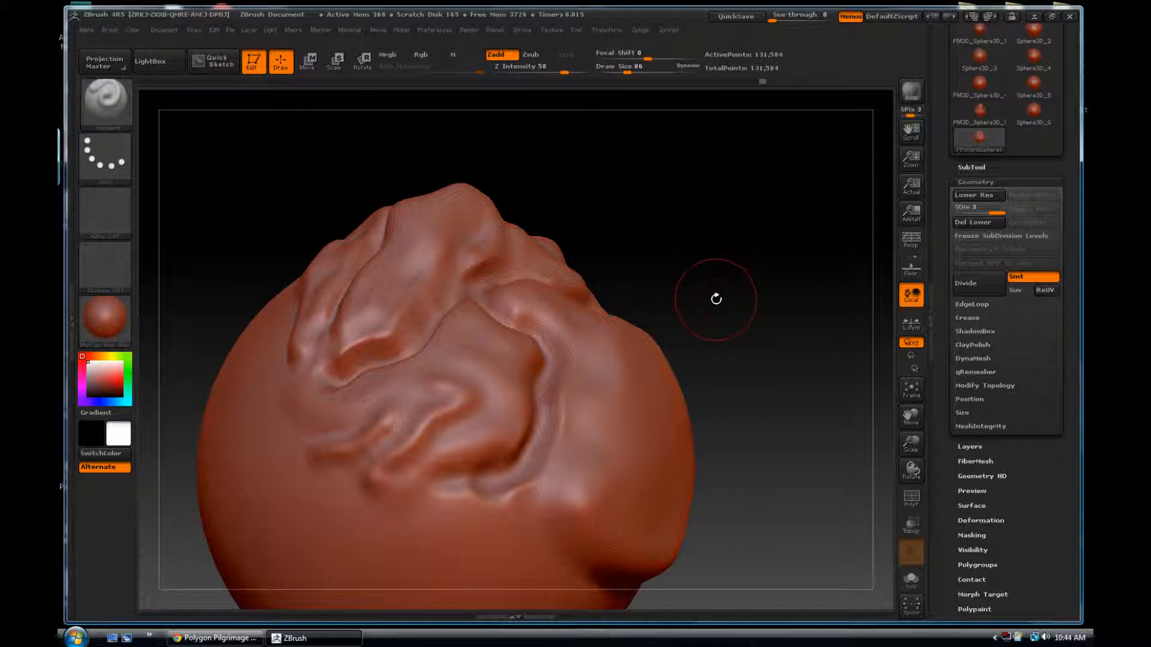
mouse_move(753, 292)
mouse_down()
mouse_move(773, 300)
mouse_move(746, 321)
mouse_move(774, 285)
mouse_up()
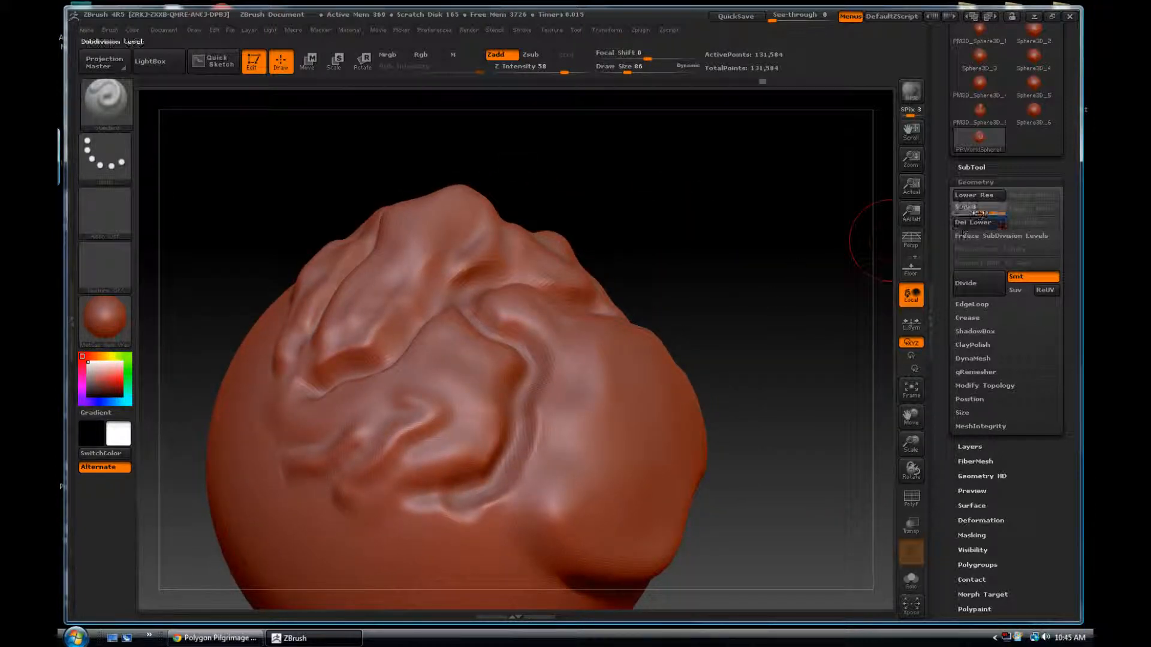
Switch the mesh to subdivision level 2 and smooth the lower end of the upper ridges with draw size 53
drag(977, 213, 956, 211)
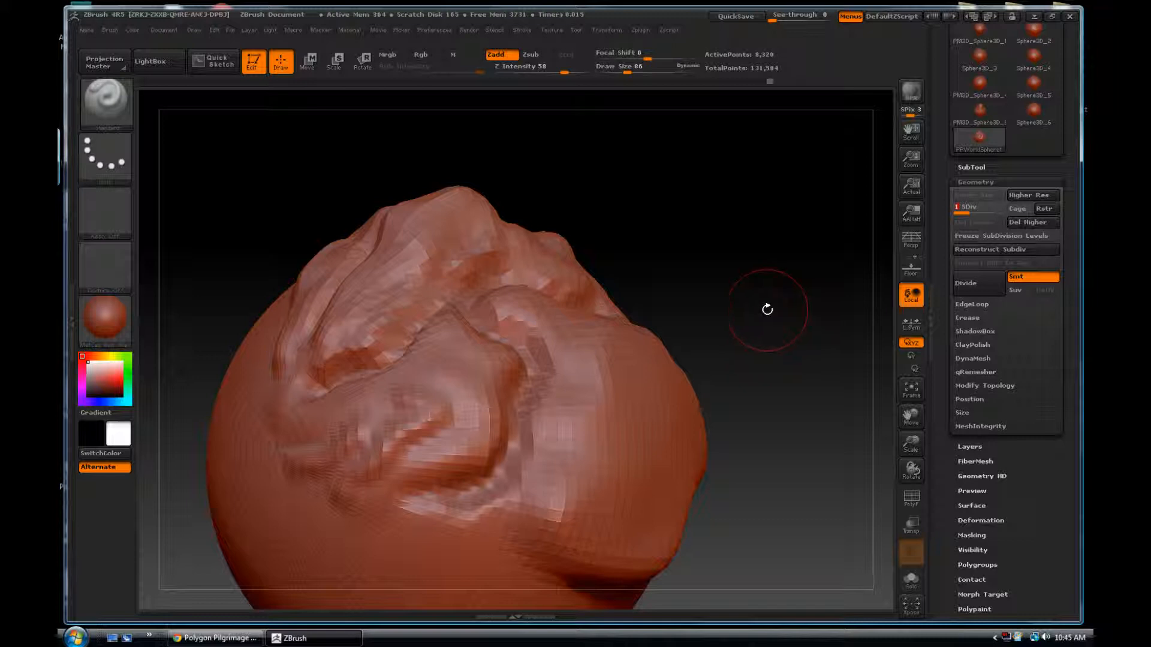
click(966, 208)
mouse_move(683, 213)
mouse_down()
mouse_move(695, 269)
mouse_move(659, 297)
mouse_up()
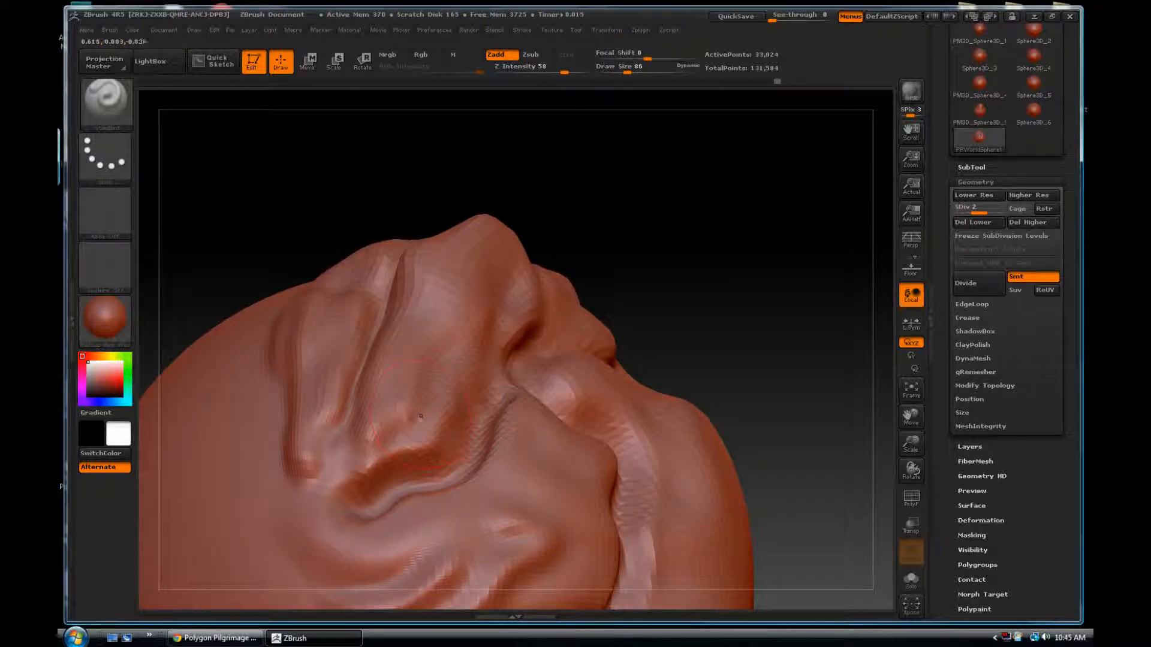
key(s)
drag(413, 409, 399, 411)
key(shift)
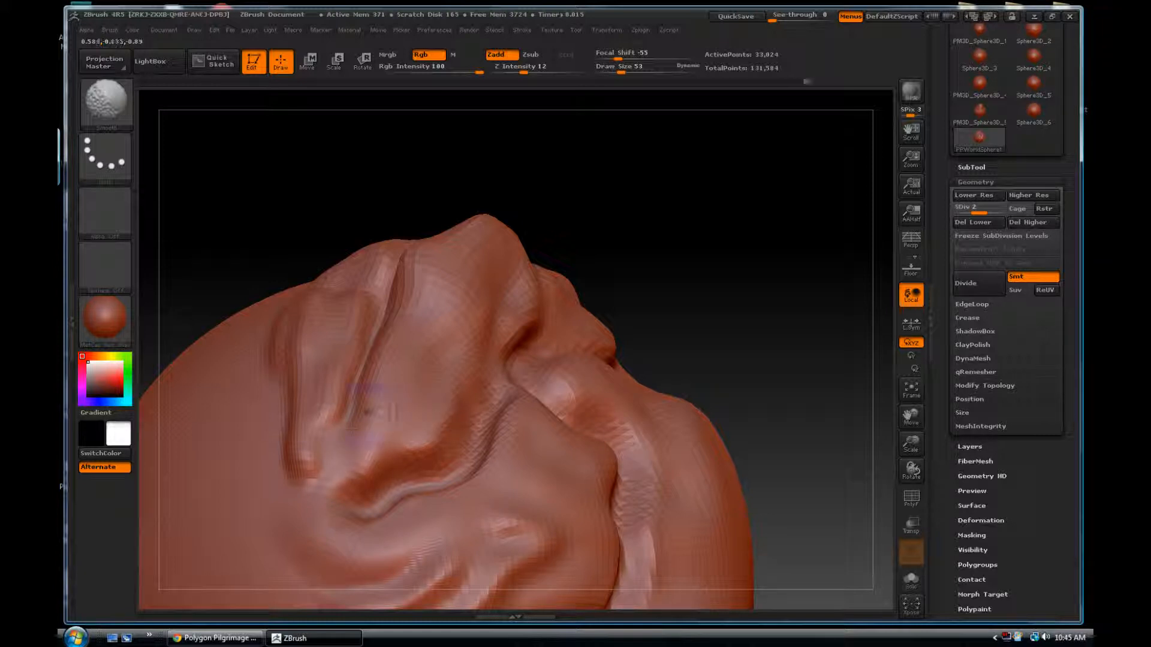
Raise the mesh to subdivision level 3 and smooth the peaks of the upper ridges
drag(977, 207, 988, 207)
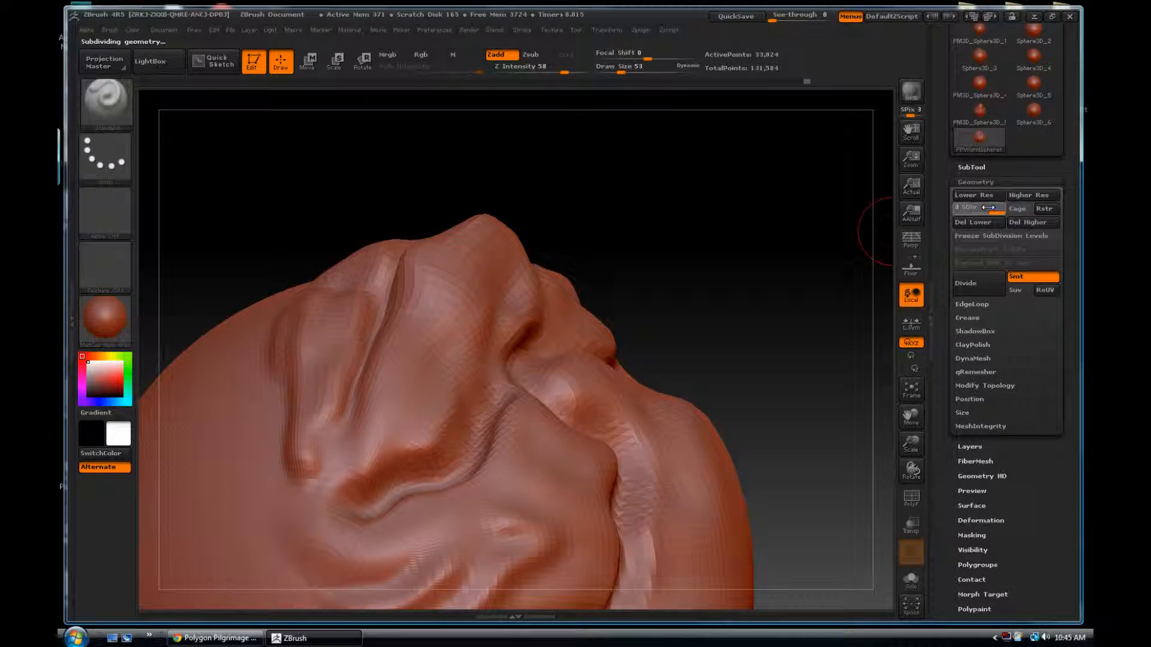
mouse_move(724, 264)
mouse_down()
mouse_move(737, 244)
mouse_move(706, 251)
mouse_up()
key(shift)
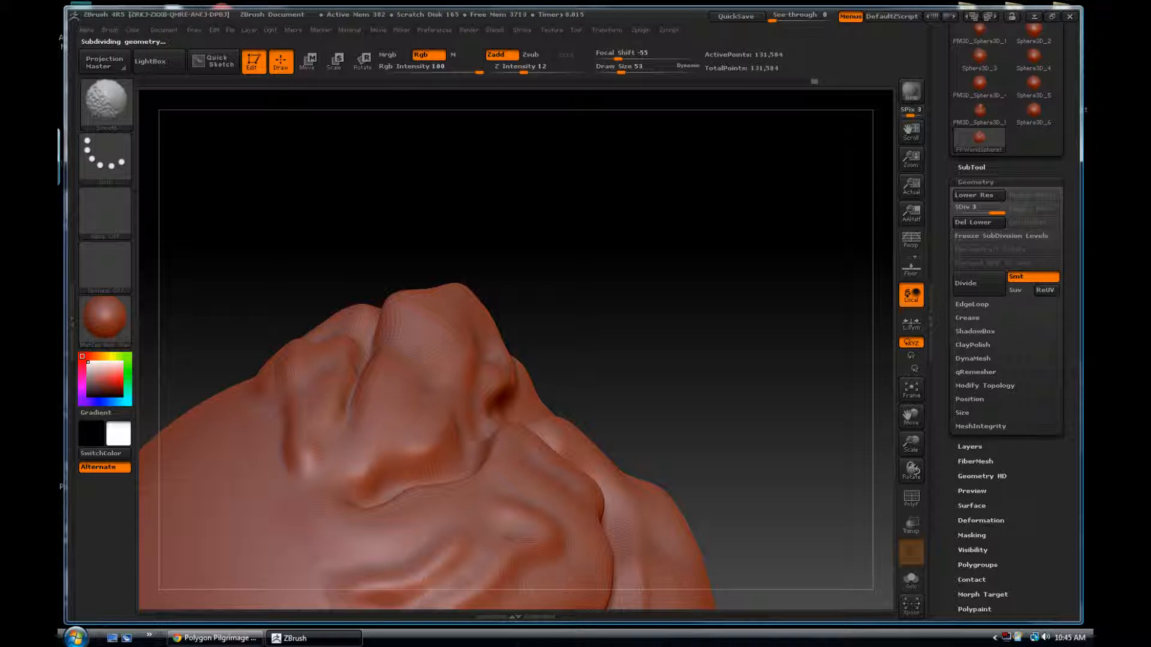
mouse_move(641, 285)
mouse_down()
mouse_move(596, 311)
mouse_move(698, 341)
mouse_move(683, 321)
mouse_move(695, 336)
mouse_move(732, 274)
mouse_move(751, 286)
mouse_move(794, 258)
mouse_move(759, 270)
mouse_up()
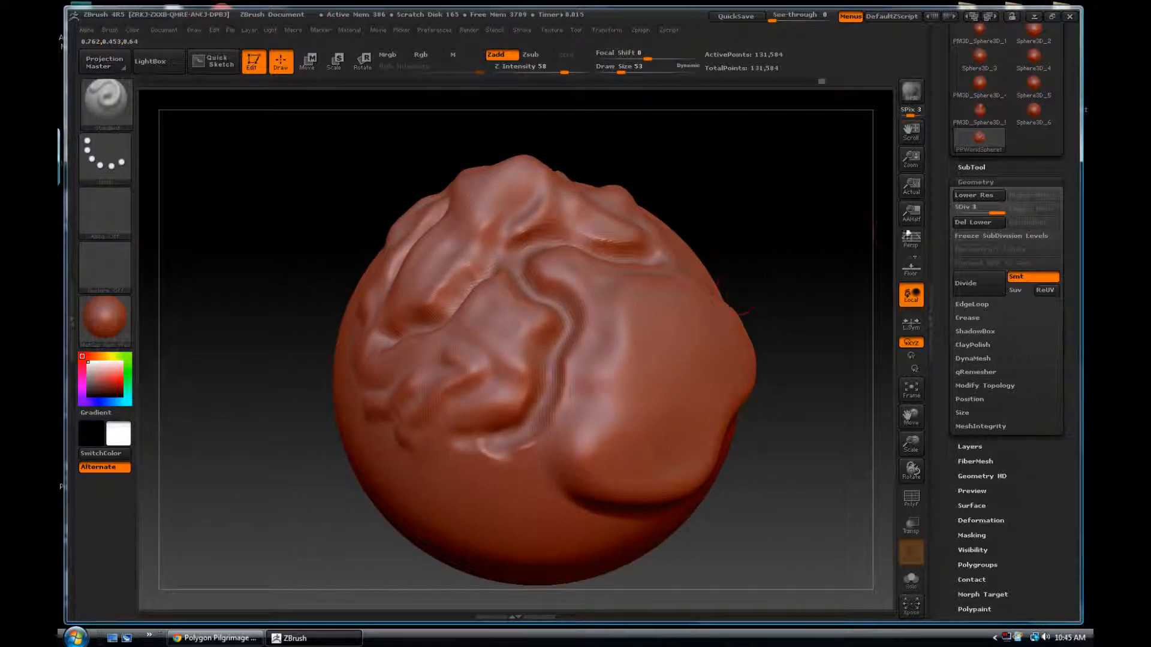
Lower the mesh to subdivision level 1 and select the ClayTubes brush
drag(995, 210, 959, 209)
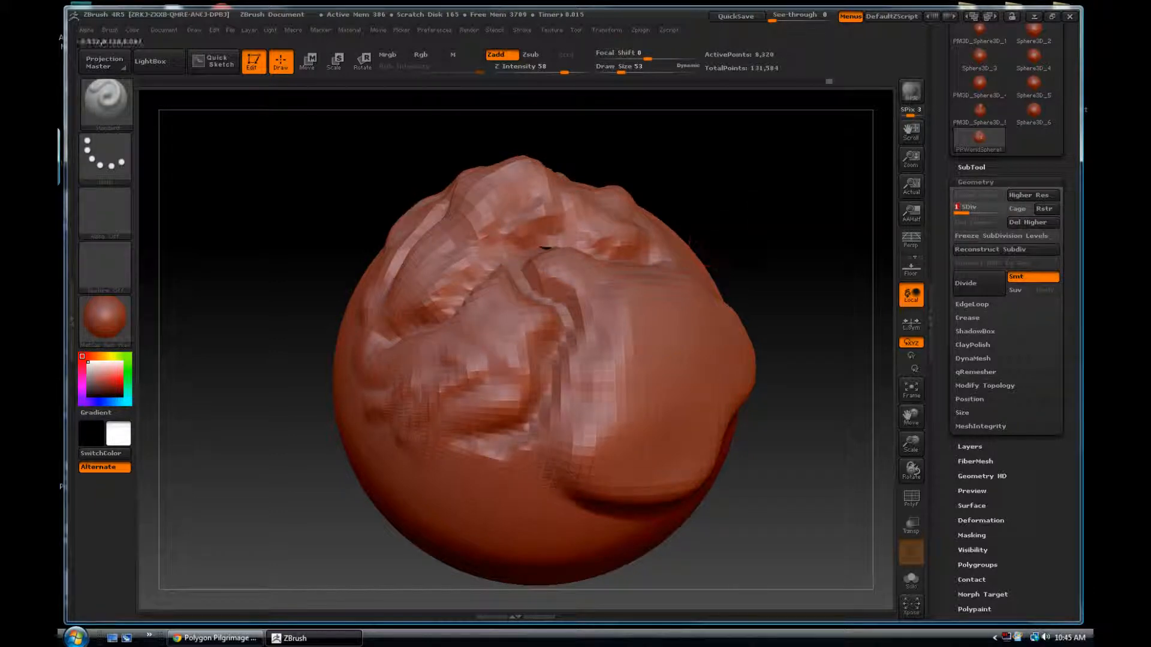
mouse_move(762, 245)
mouse_down()
mouse_move(796, 246)
mouse_move(765, 257)
mouse_up()
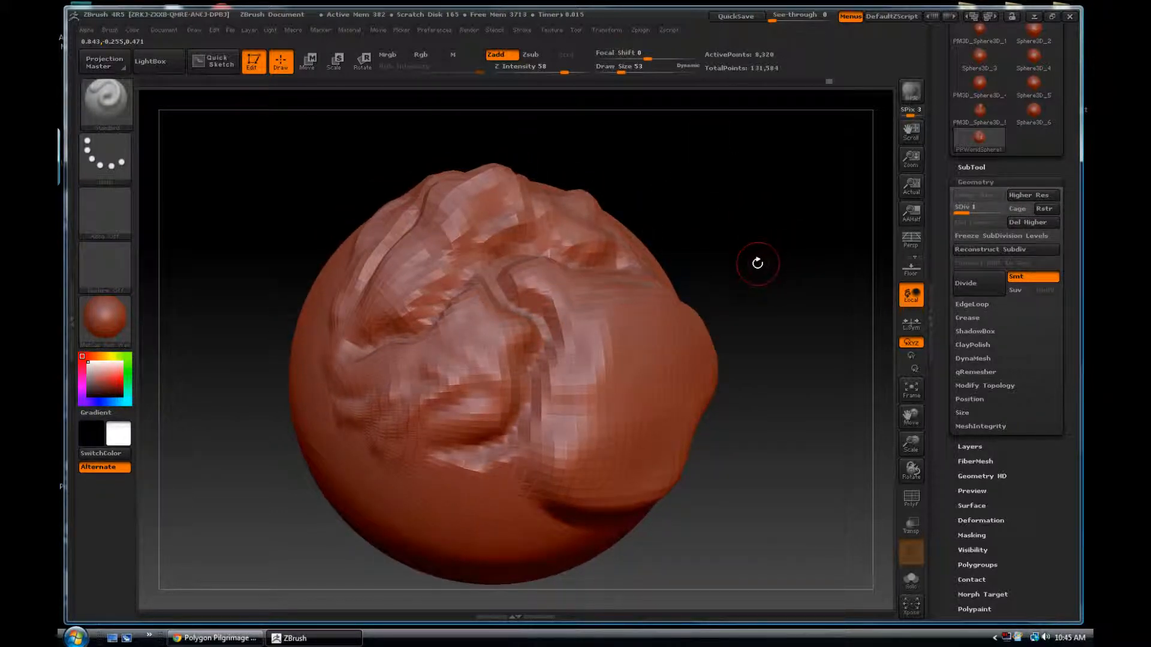
key(b)
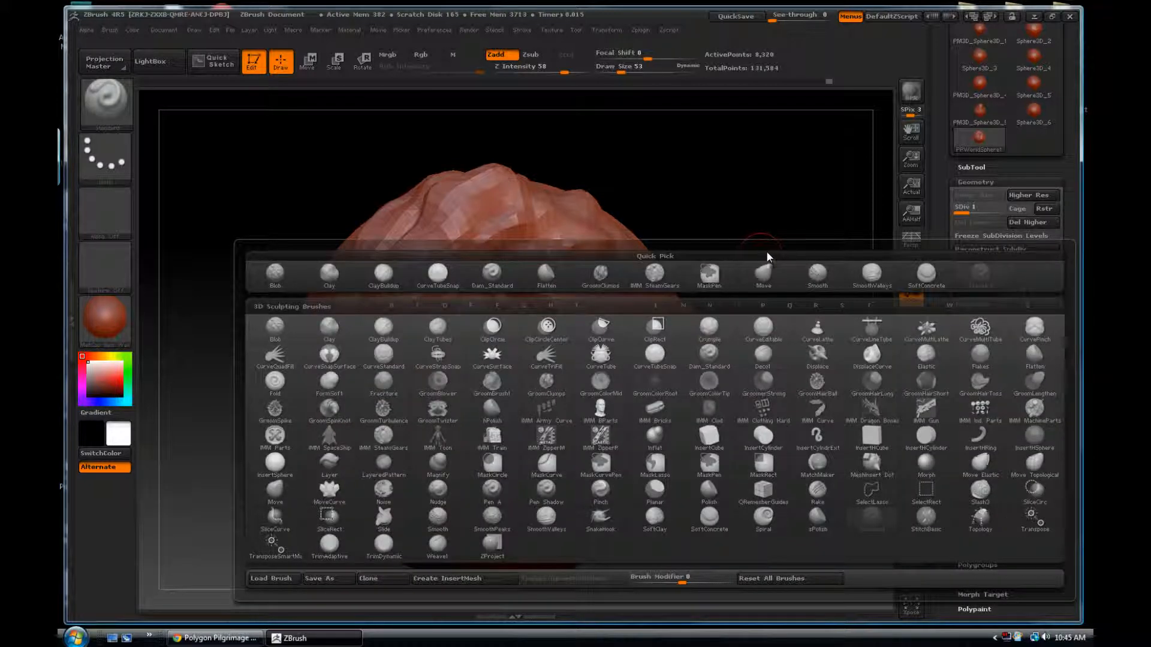
key(c)
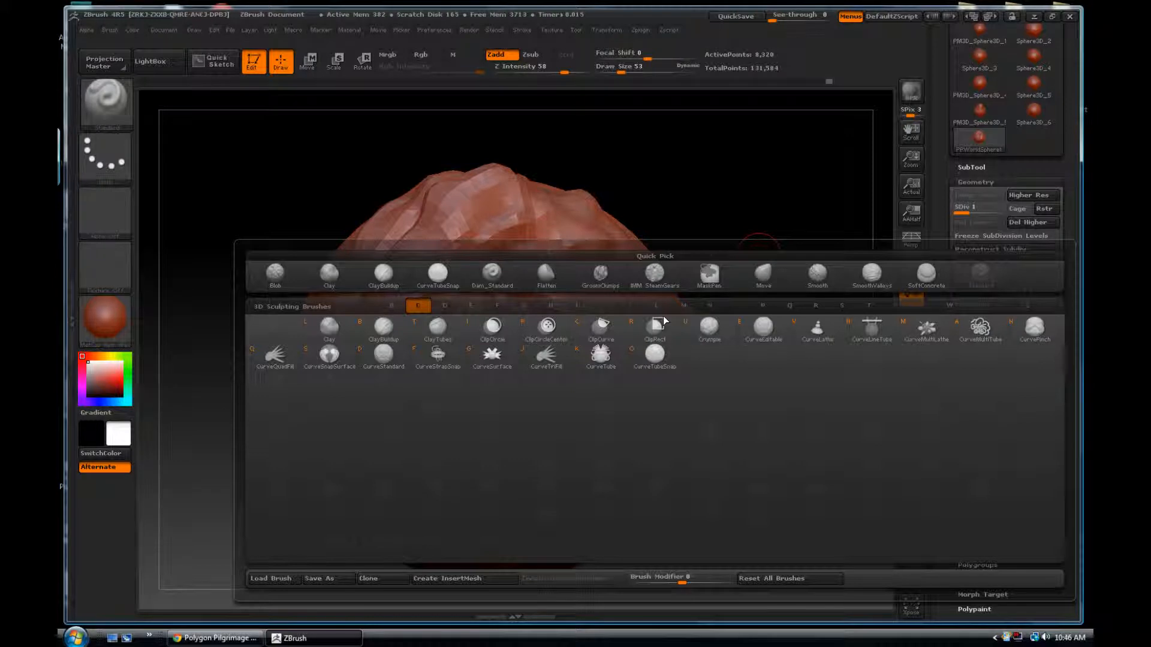
key(t)
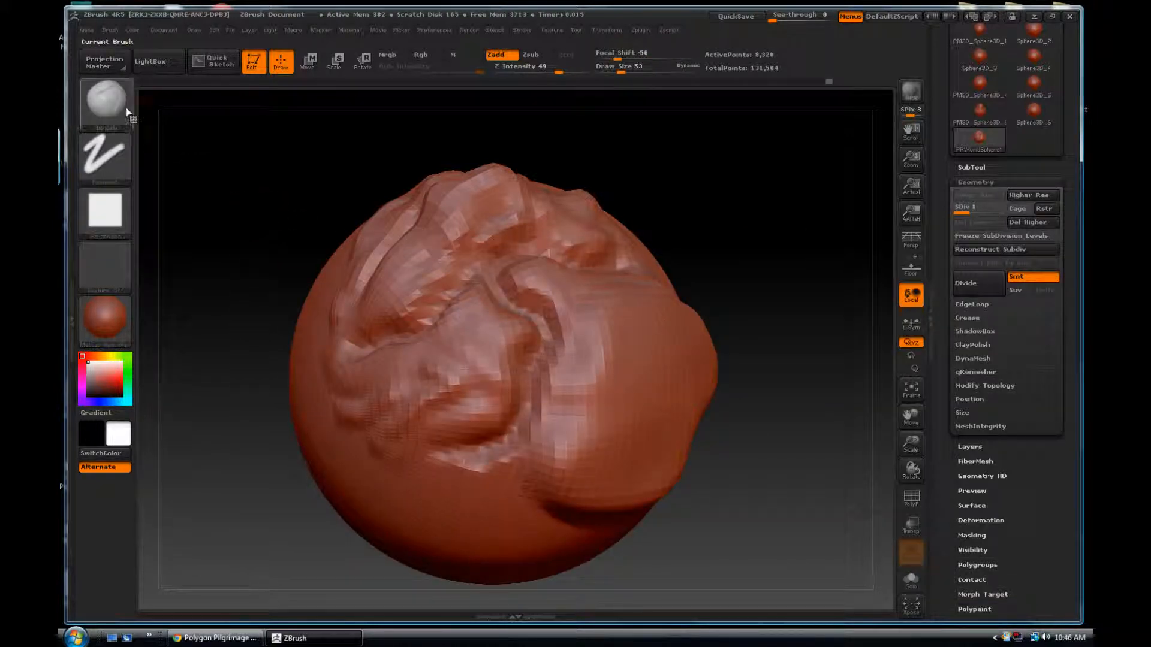
Try ClayTubes strokes on the smooth side of the sphere beside the relief
mouse_move(693, 198)
mouse_down()
mouse_move(681, 236)
mouse_move(655, 244)
mouse_move(666, 234)
mouse_move(605, 205)
mouse_up()
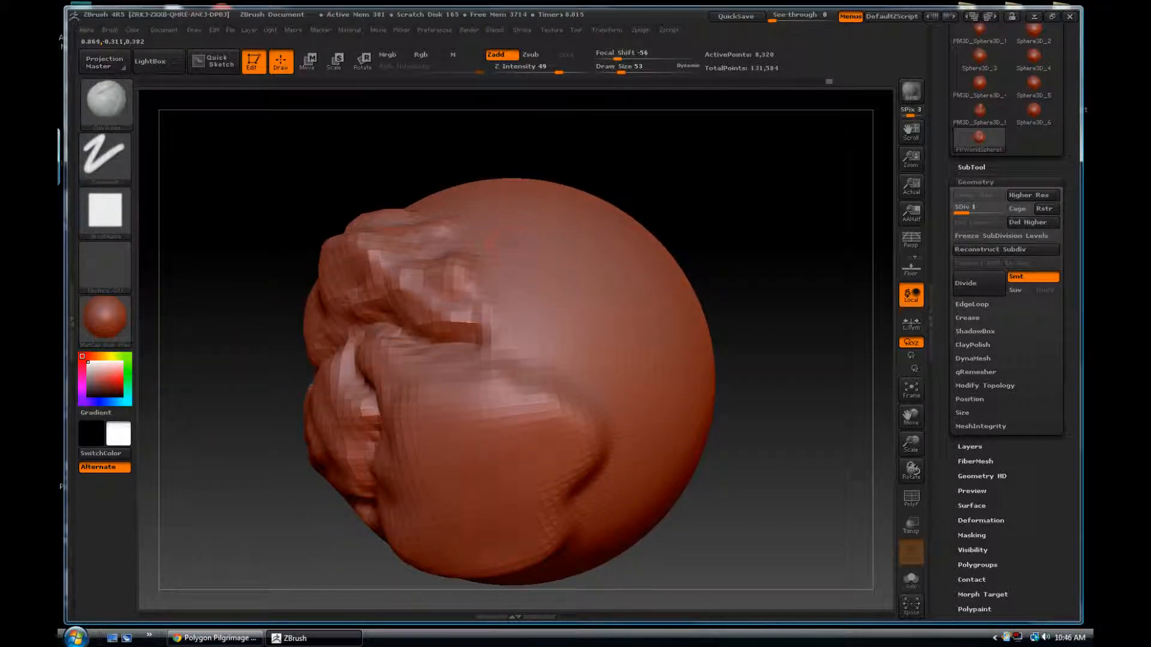
drag(532, 322, 561, 355)
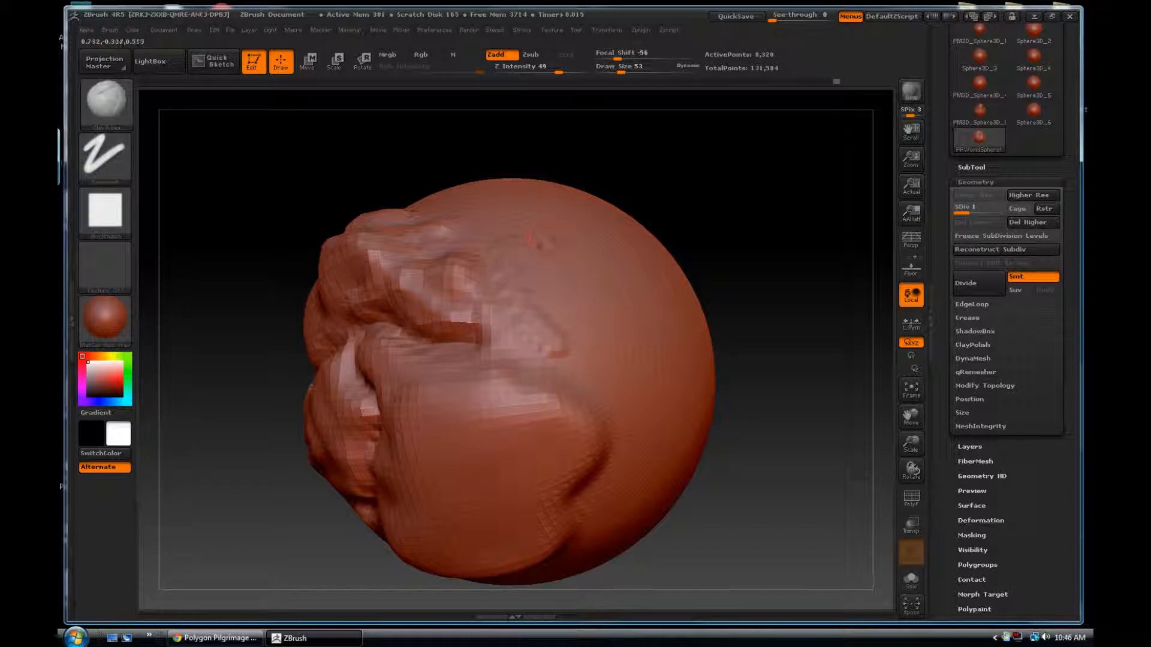
mouse_move(674, 200)
mouse_down()
mouse_move(735, 197)
mouse_move(743, 225)
mouse_move(881, 241)
mouse_up()
Raise the mesh to subdivision level 3, and test and undo a ClayTubes stroke on the smooth side of the sphere
click(974, 211)
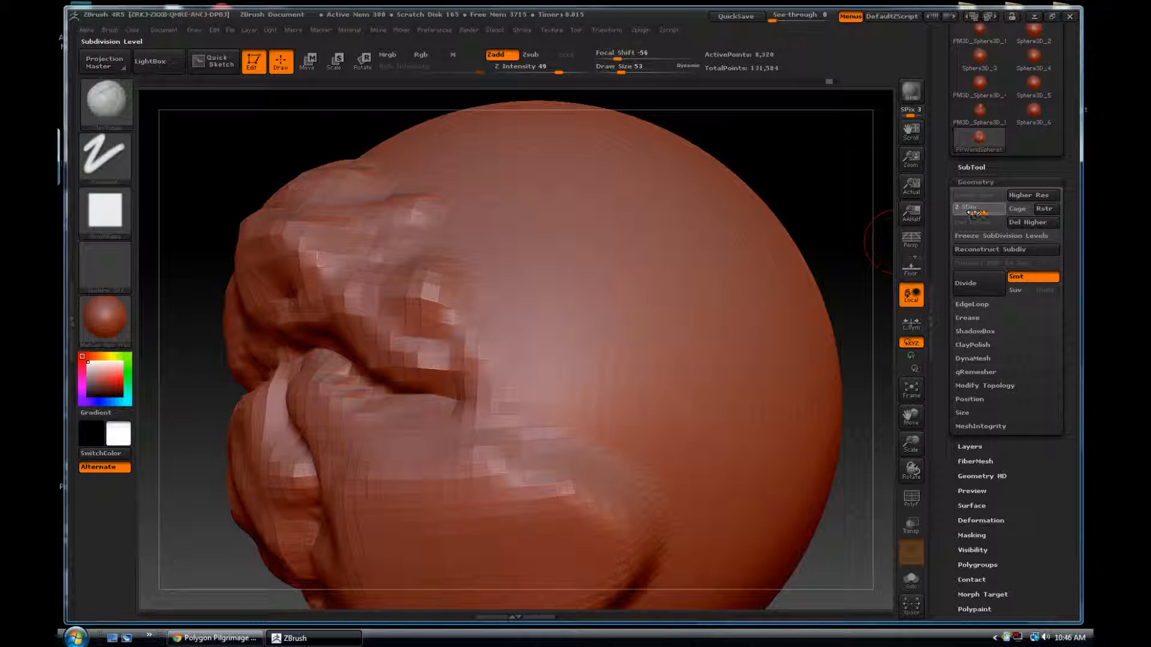
drag(992, 211, 996, 214)
drag(510, 222, 583, 352)
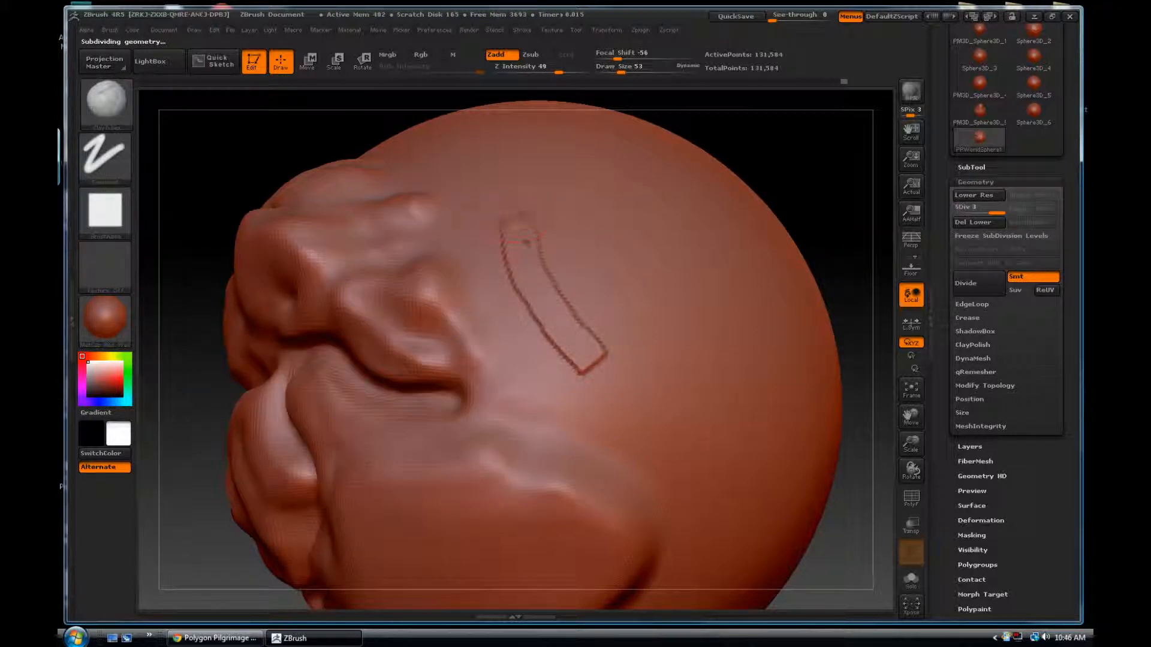
key(ctrl+z)
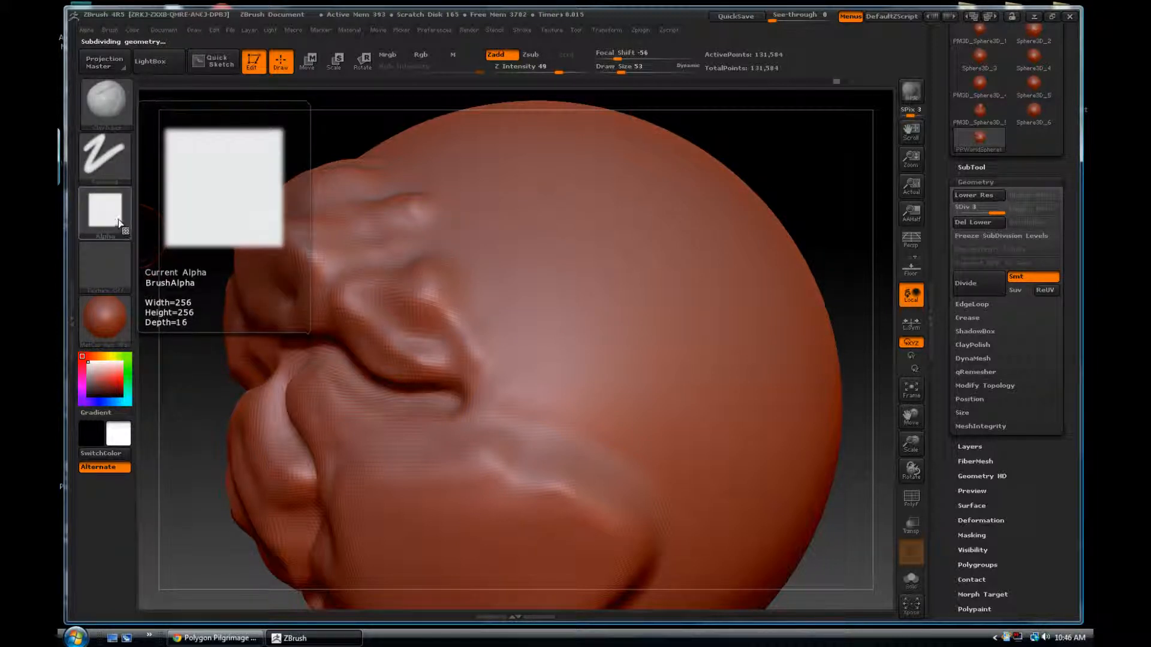
Assign Alpha 25 to the ClayTubes brush, and test and undo a freehand stroke beside the relief
click(118, 166)
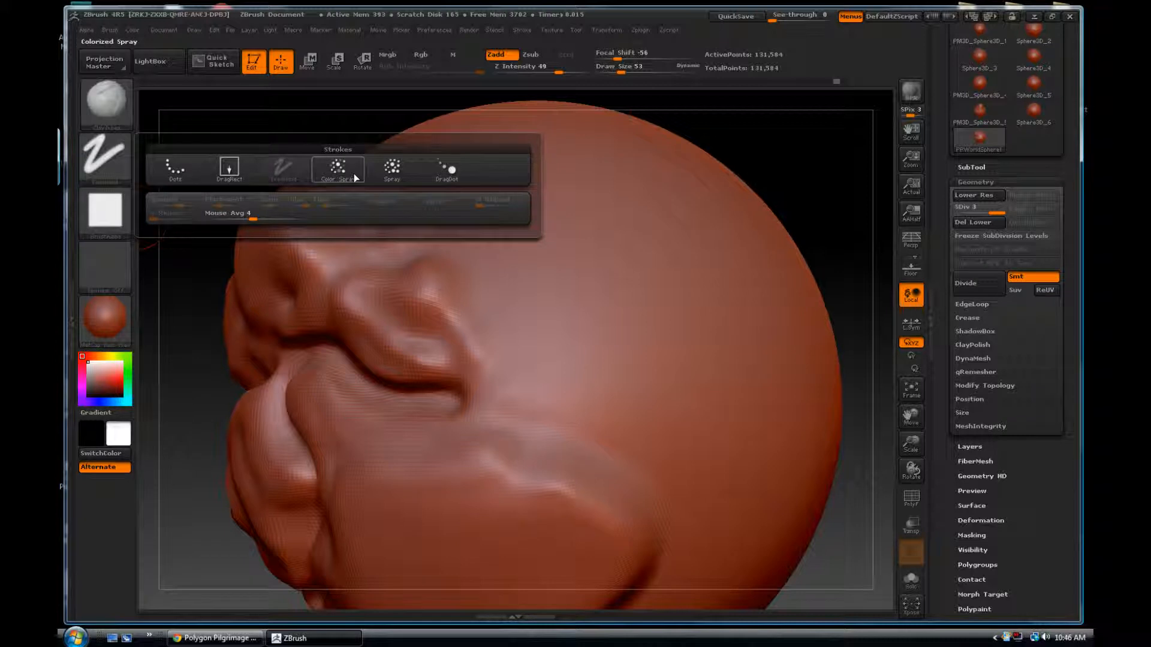
click(119, 219)
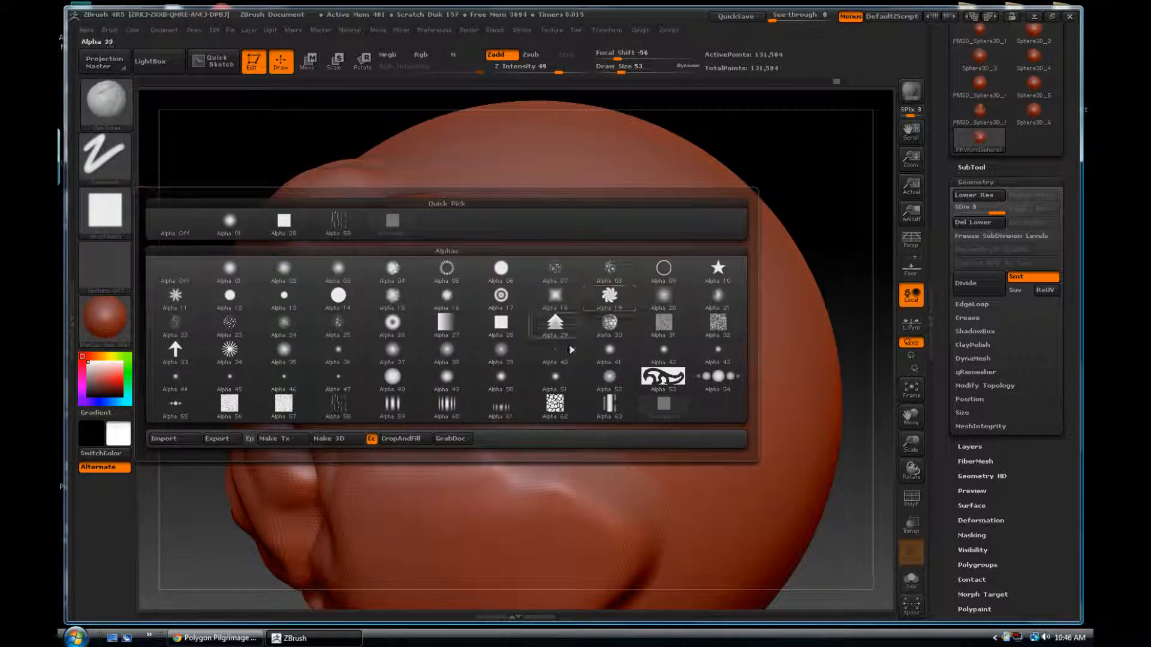
click(125, 219)
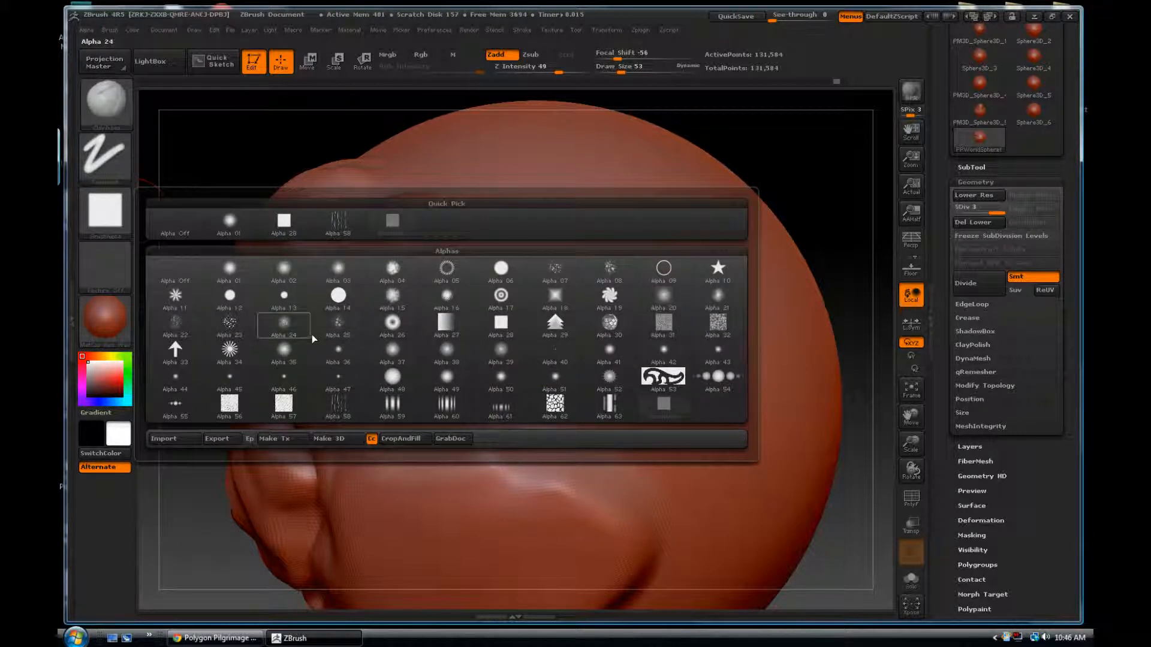
mouse_move(344, 329)
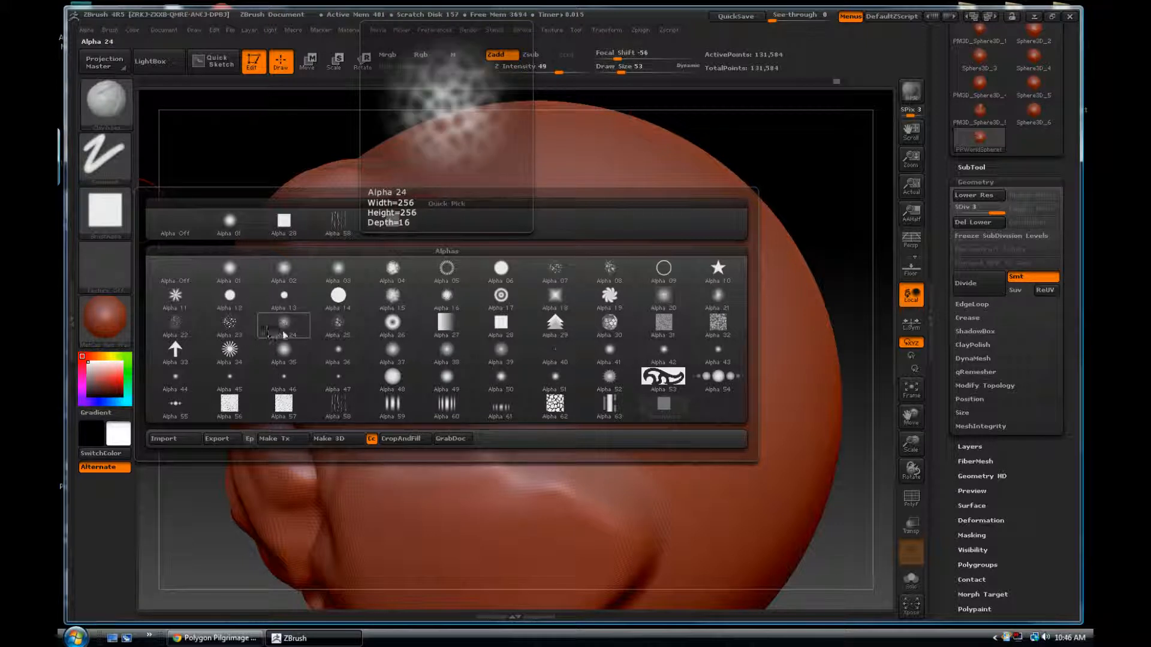
click(339, 327)
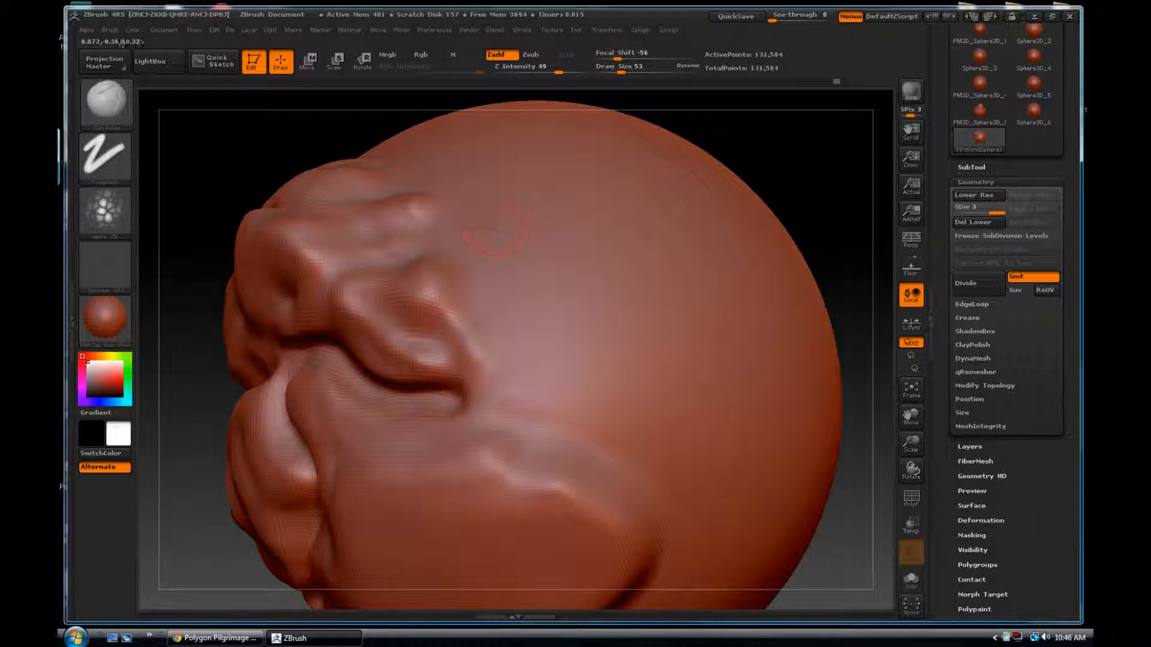
mouse_move(482, 295)
mouse_down()
mouse_move(546, 375)
mouse_move(579, 351)
mouse_move(532, 291)
mouse_move(590, 335)
mouse_move(590, 383)
mouse_move(522, 400)
mouse_move(504, 345)
mouse_up()
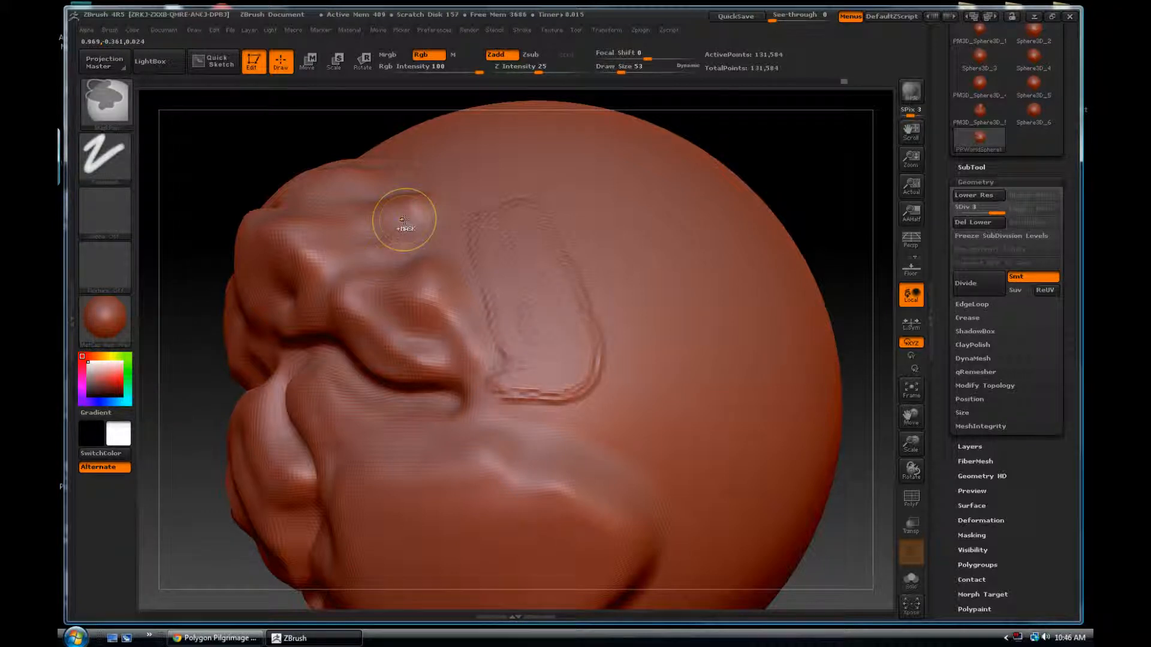
key(ctrl+z)
Change the brush's stroke type to Spray, and test and undo a sprayed stroke on the smooth side
click(120, 165)
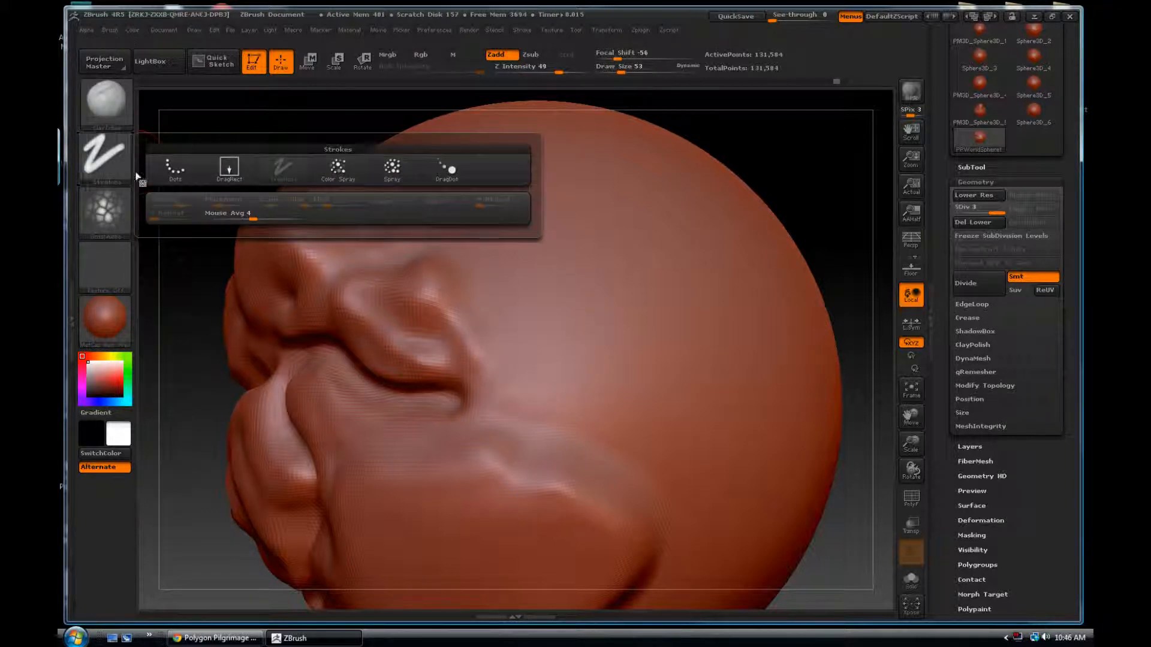
click(391, 169)
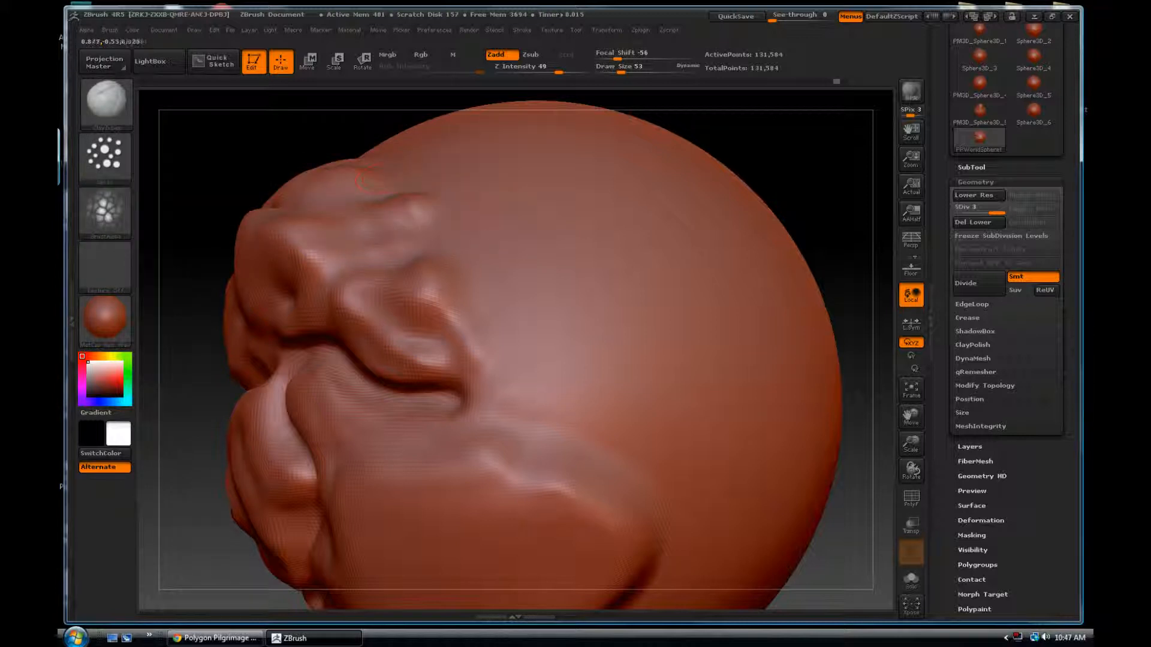
mouse_move(490, 218)
mouse_down()
mouse_move(479, 264)
mouse_move(527, 360)
mouse_up()
key(ctrl+z)
Set the draw size to 232, and spray and undo the Alpha 25 texture across the side of the sphere
key(s)
drag(527, 307, 575, 304)
drag(520, 225, 537, 267)
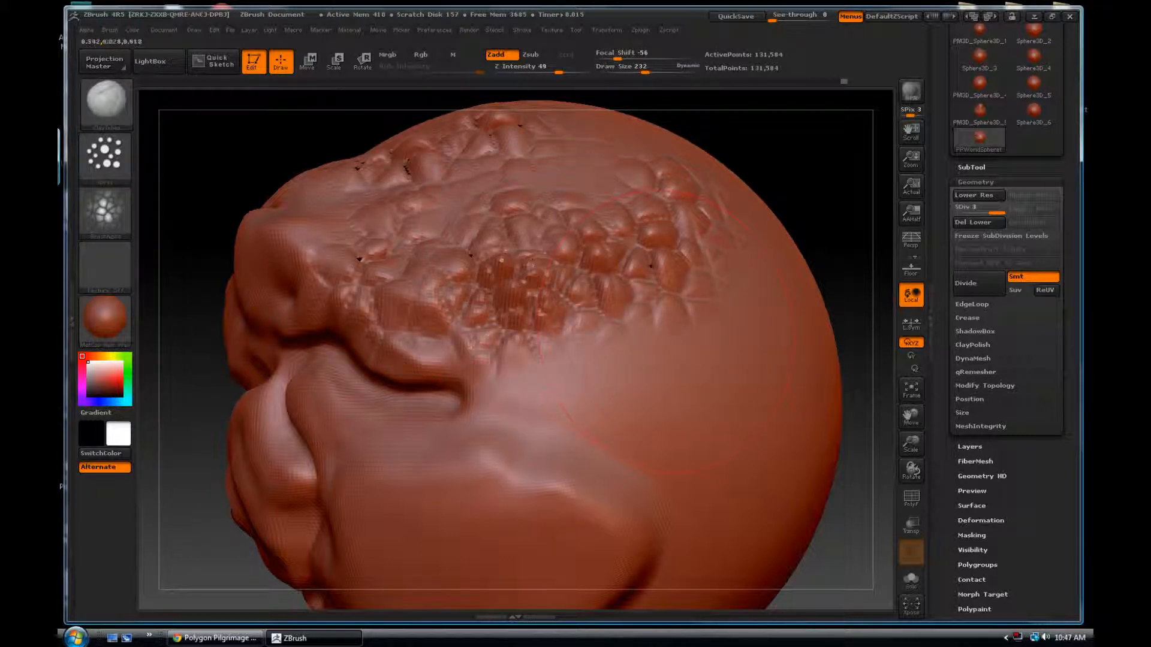
drag(674, 332, 695, 401)
drag(807, 208, 784, 223)
key(ctrl+z)
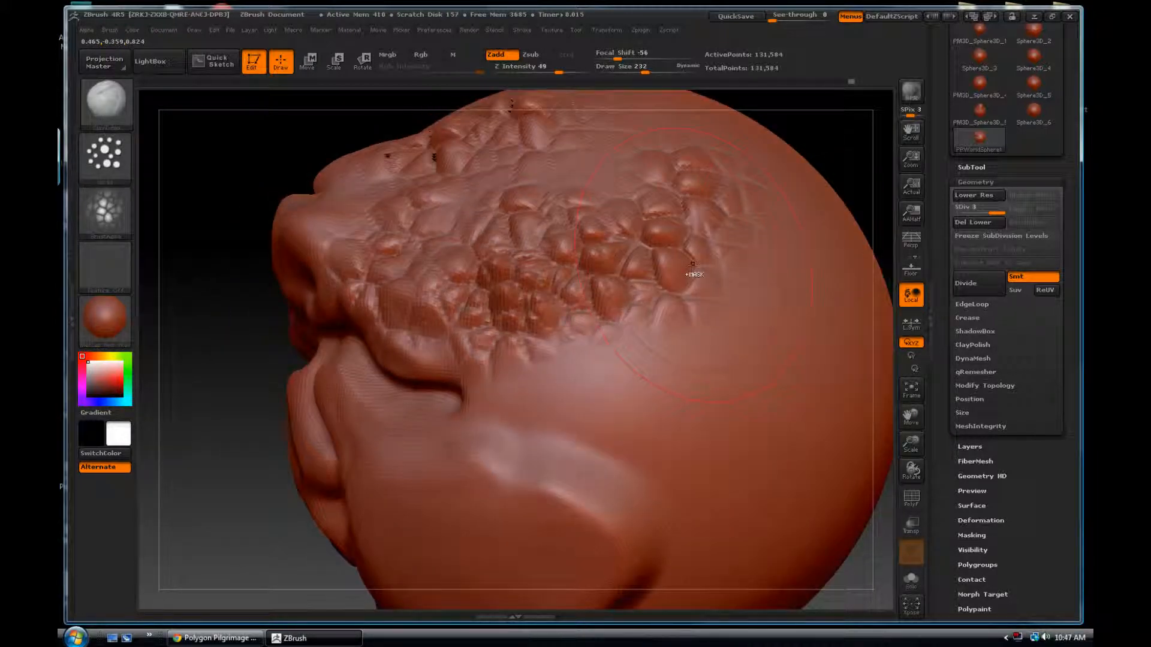
key(ctrl+z)
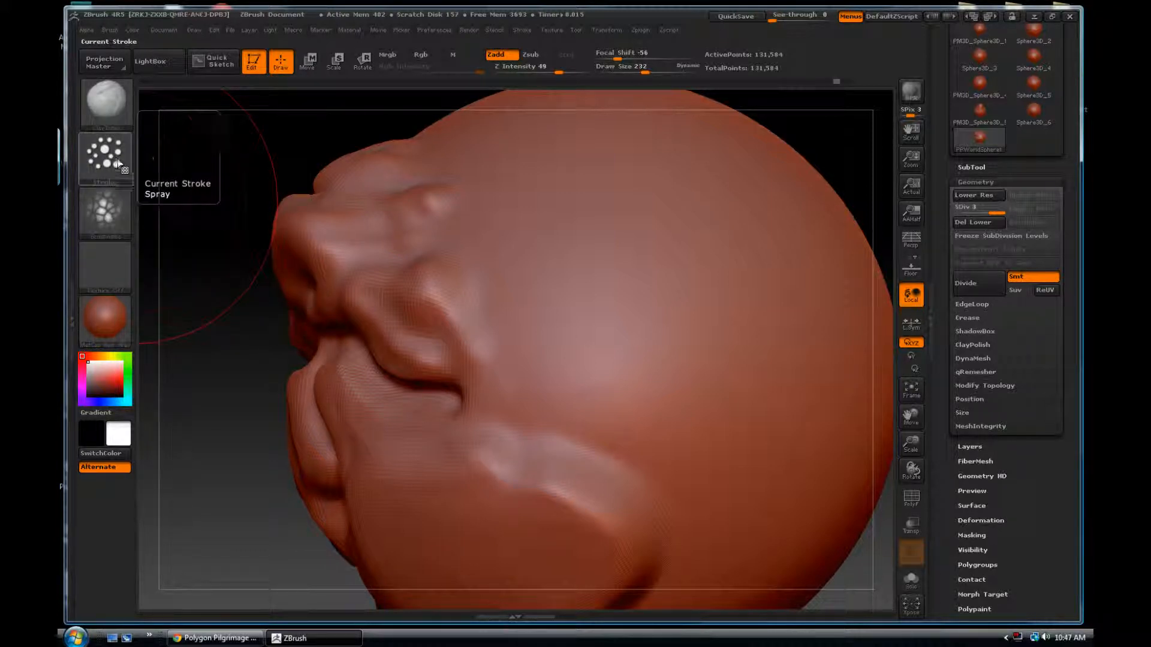
Switch the ClayTubes stroke to a single-stamp drag stroke, set the draw size to 65, and stamp the scale alpha beside the relief
click(117, 171)
click(233, 175)
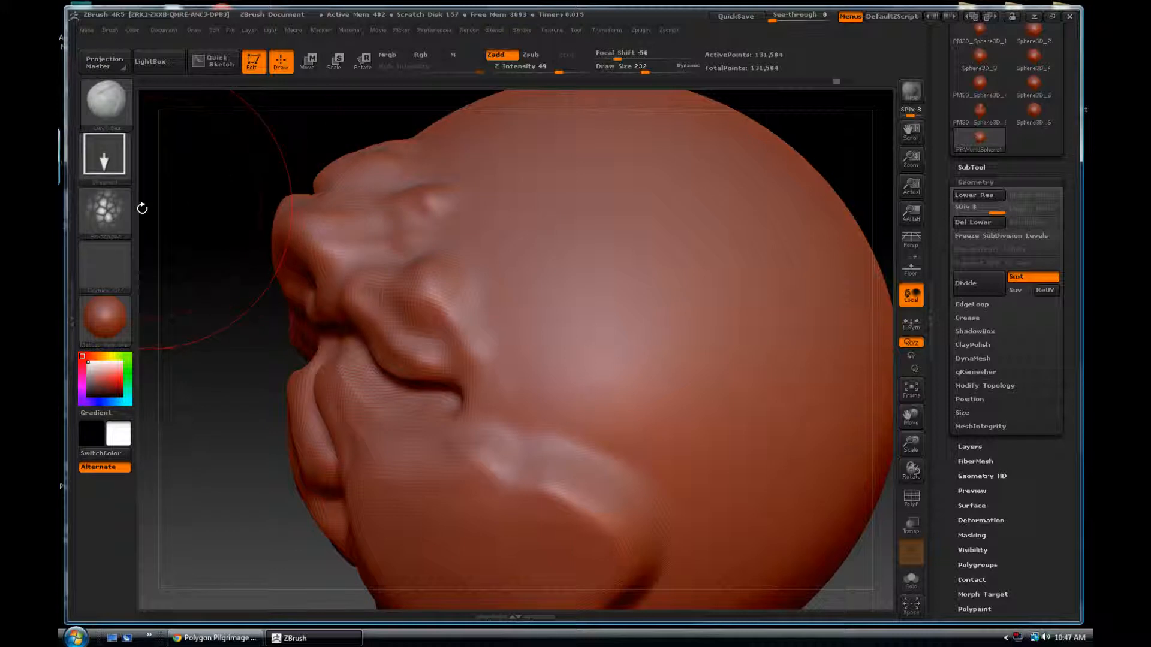
key(s)
drag(565, 276, 541, 264)
mouse_move(546, 358)
mouse_down()
mouse_move(597, 312)
mouse_move(585, 348)
mouse_move(551, 374)
mouse_move(621, 341)
mouse_up()
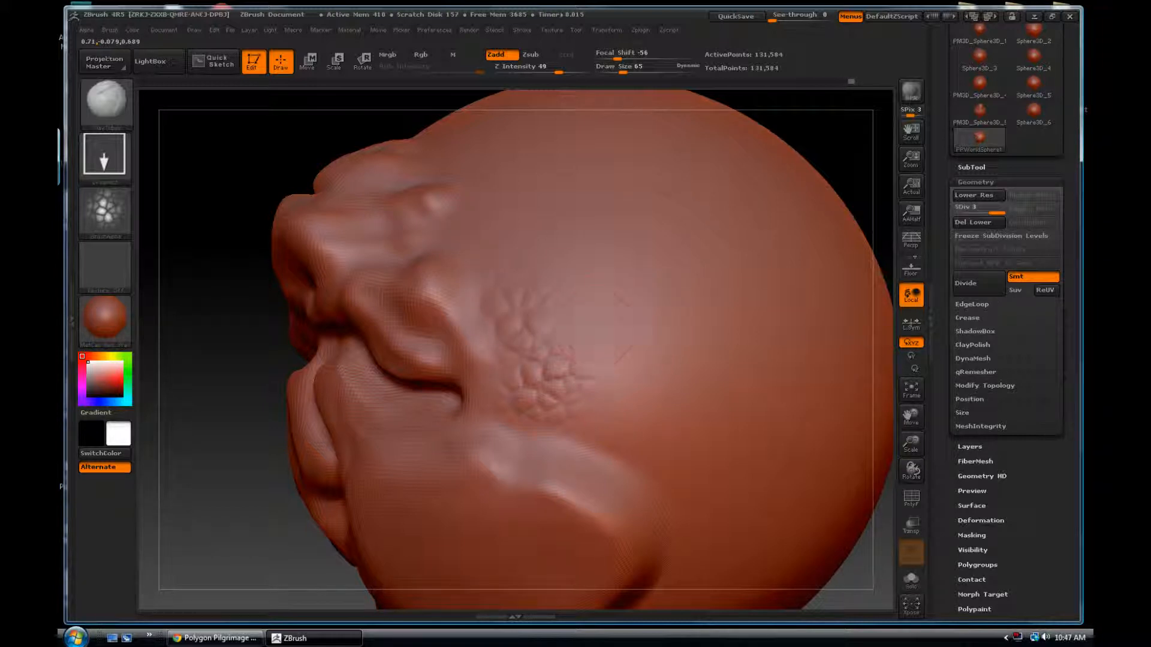
drag(664, 327, 684, 337)
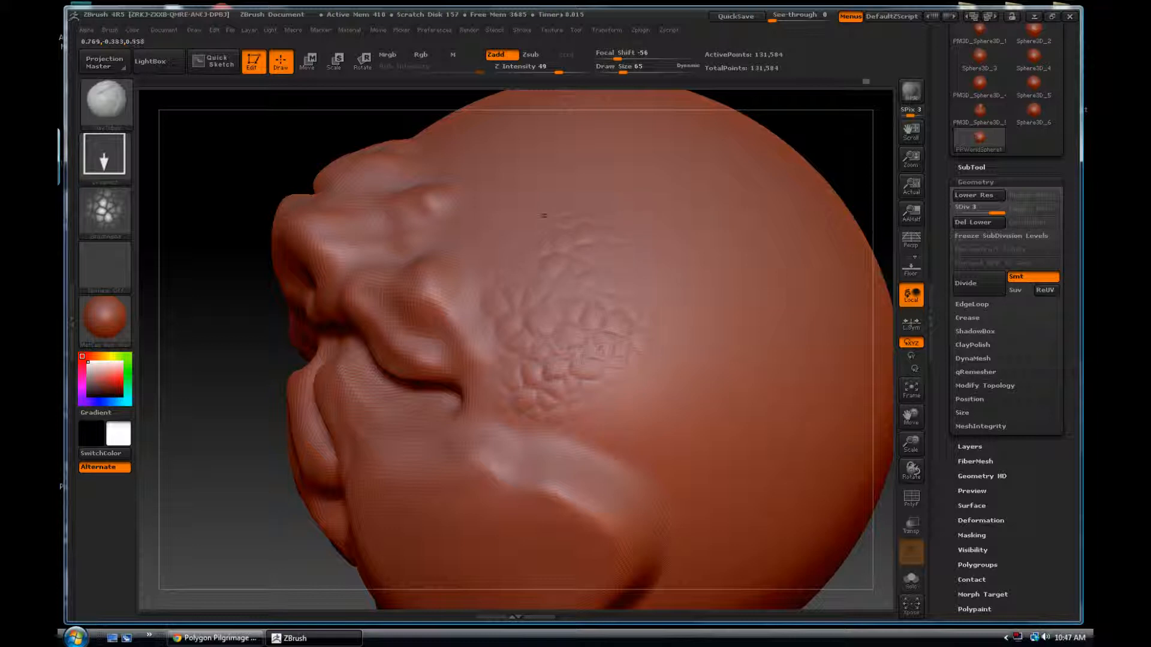
mouse_move(239, 315)
mouse_down()
mouse_move(276, 335)
mouse_move(293, 257)
mouse_up()
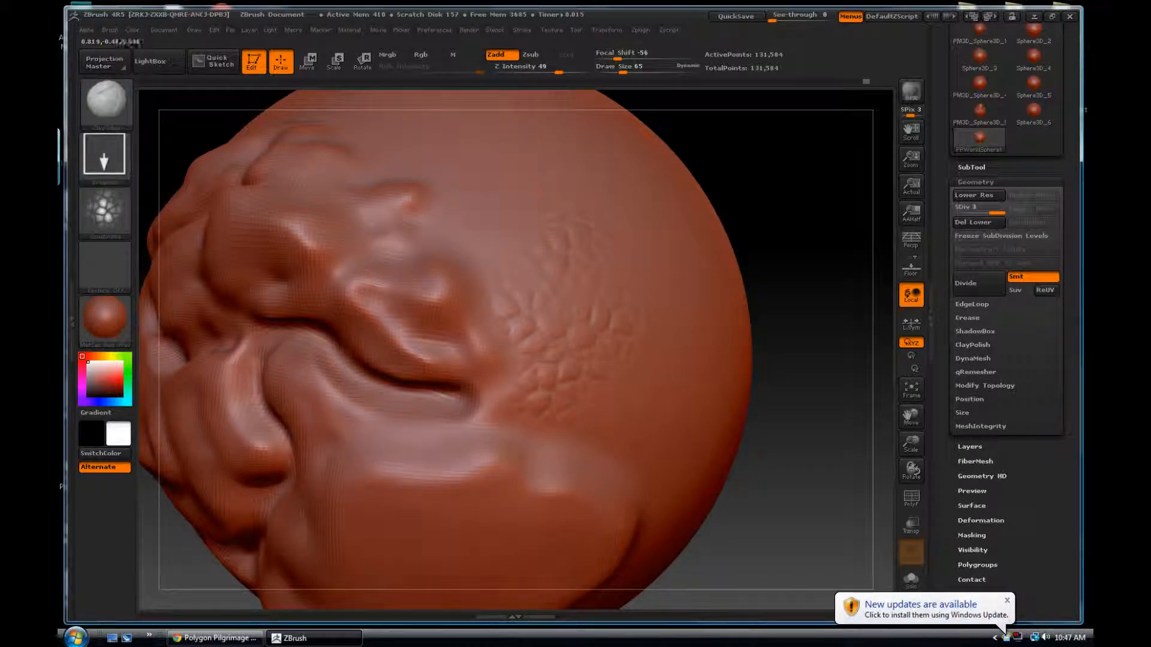
Raise the Z Intensity to 100 and stamp the scale alpha just above the earlier imprints
key(u)
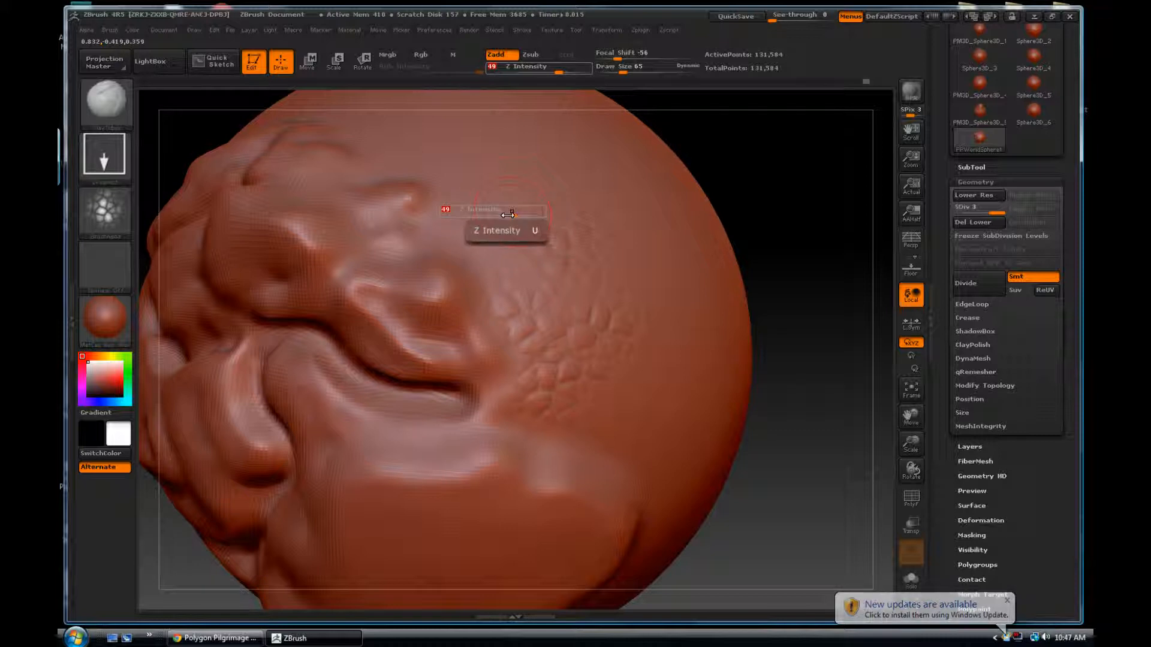
drag(520, 214, 546, 217)
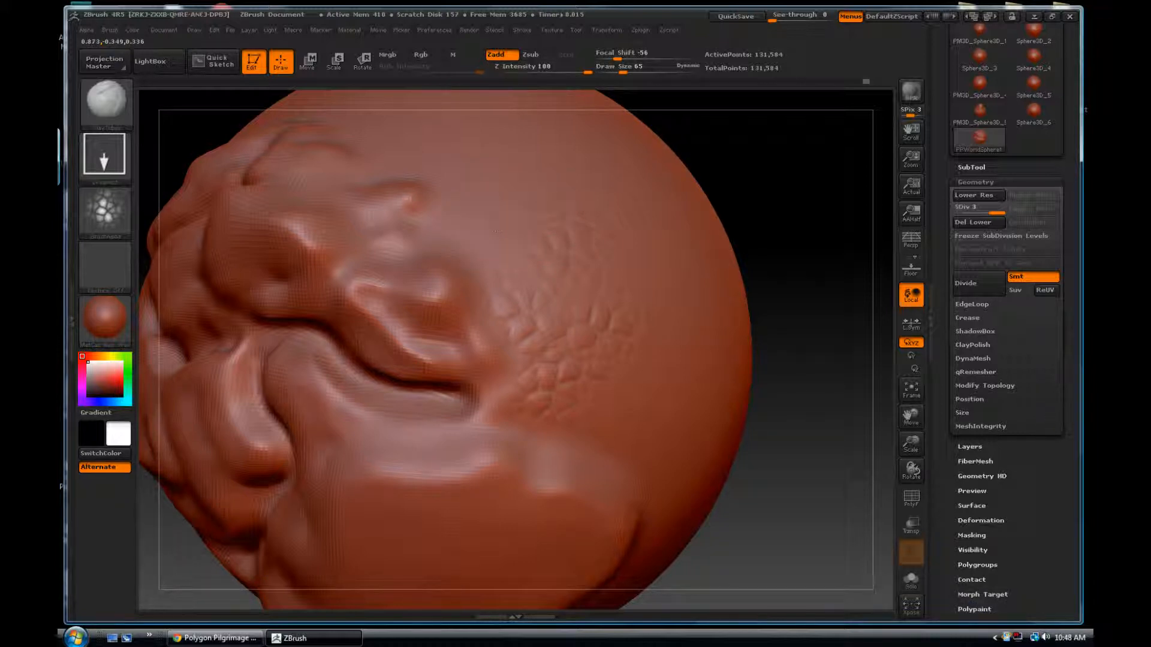
drag(520, 203, 543, 176)
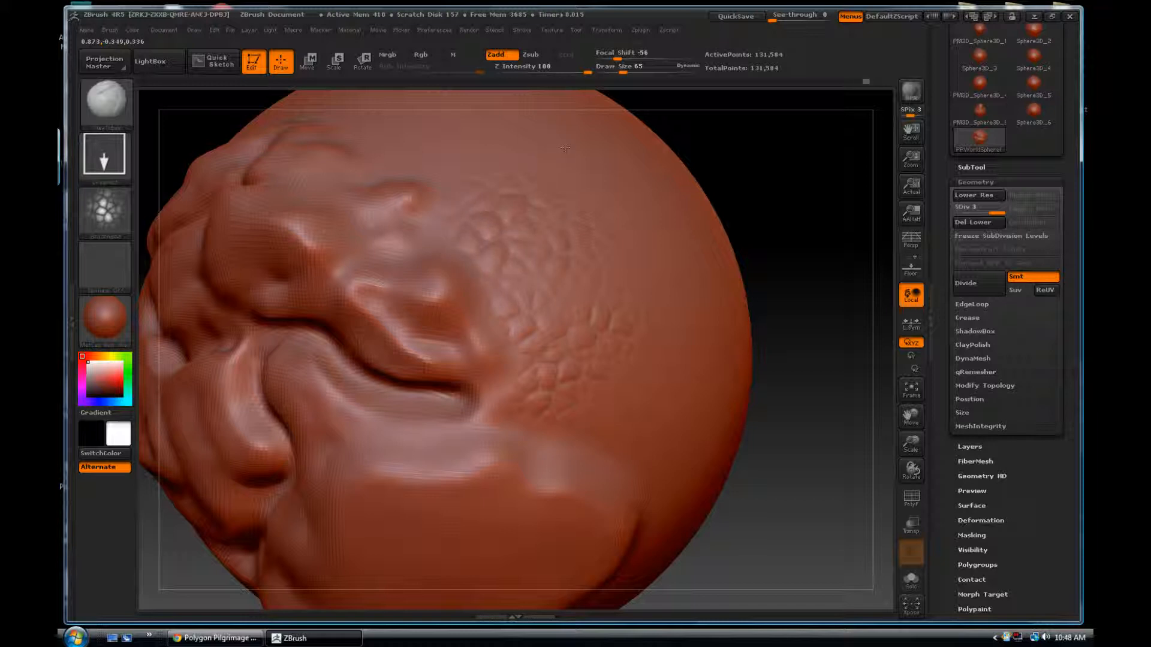
Divide the mesh to subdivision level 4 and stamp scale imprints over the existing patch beside the relief
mouse_move(796, 227)
mouse_down()
mouse_move(767, 312)
mouse_move(812, 236)
mouse_up()
click(965, 282)
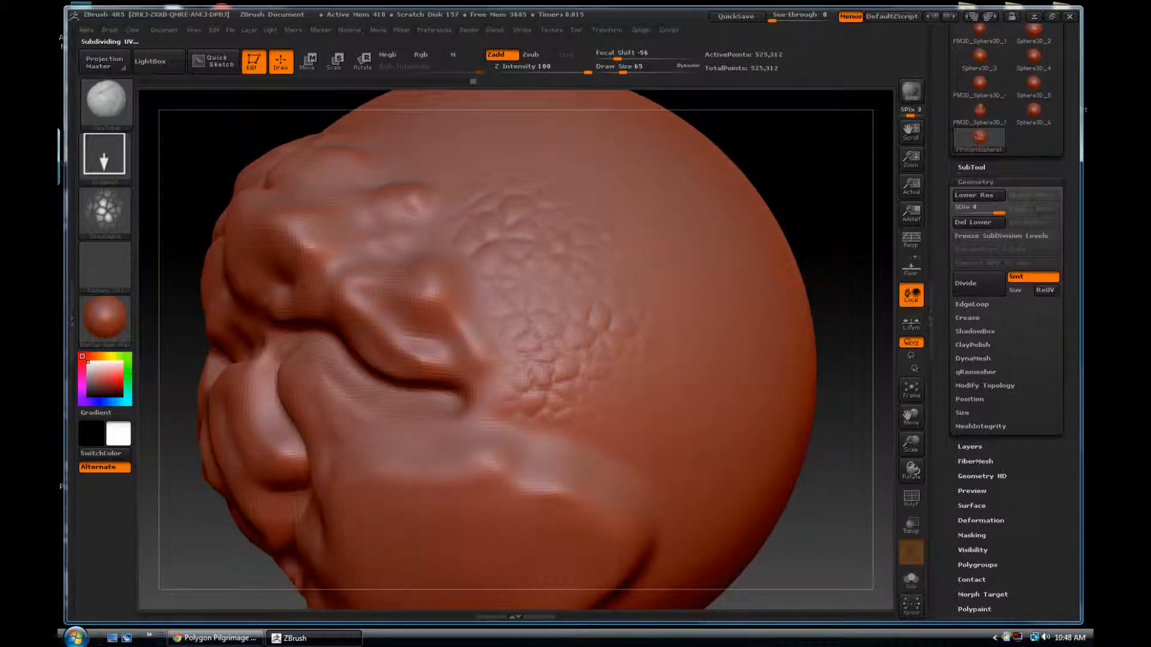
mouse_move(531, 280)
mouse_down()
mouse_move(530, 290)
mouse_move(509, 273)
mouse_move(527, 258)
mouse_move(503, 282)
mouse_up()
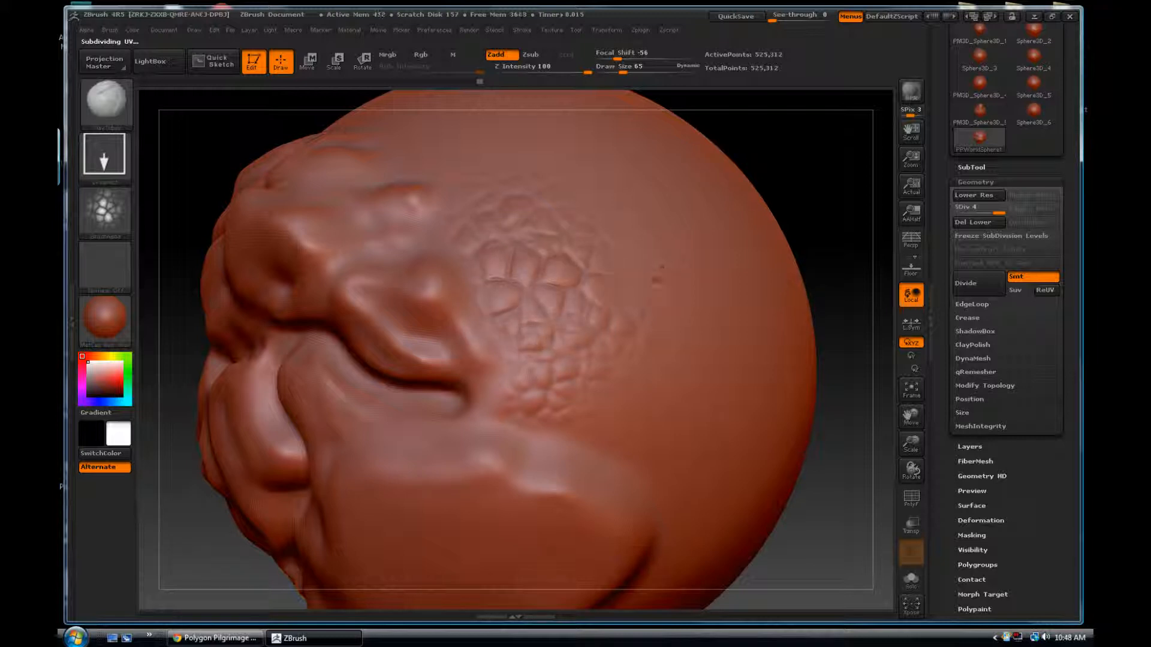
mouse_move(564, 419)
mouse_down()
mouse_move(551, 384)
mouse_move(569, 420)
mouse_move(575, 407)
mouse_up()
mouse_move(637, 368)
mouse_down()
mouse_move(599, 395)
mouse_move(671, 376)
mouse_up()
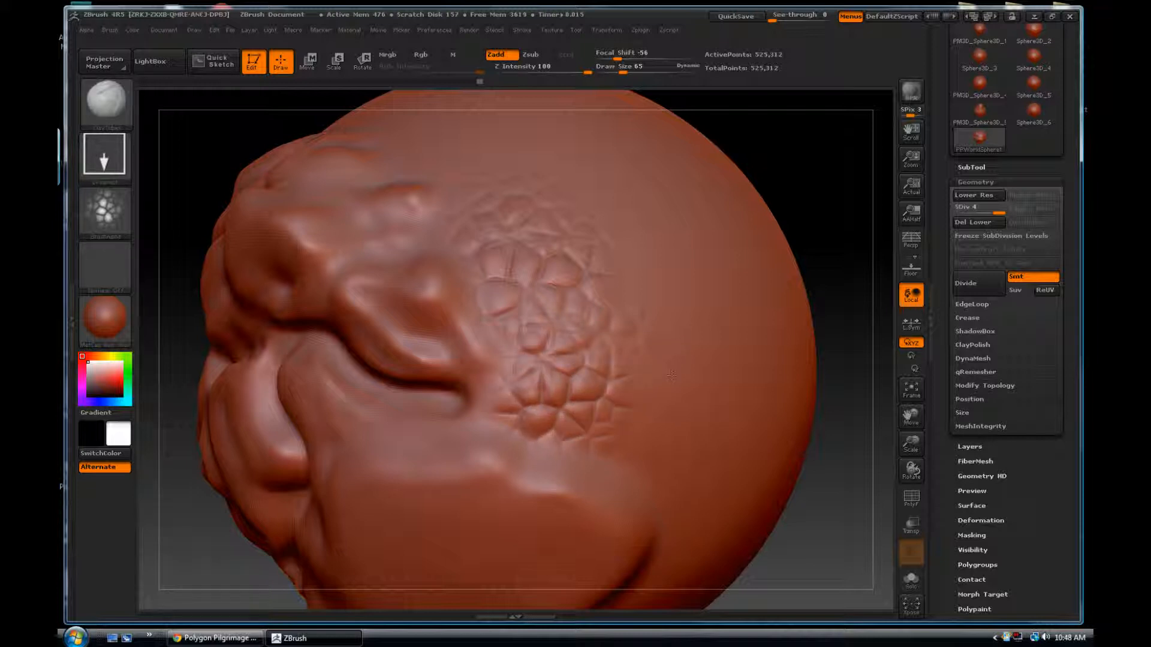
Lower the mesh to subdivision level 1 and select the Move brush
mouse_move(852, 262)
mouse_down()
mouse_move(839, 231)
mouse_move(889, 195)
mouse_move(817, 308)
mouse_move(759, 320)
mouse_move(829, 288)
mouse_up()
drag(958, 209, 959, 214)
mouse_move(704, 326)
mouse_down()
mouse_move(738, 298)
mouse_move(720, 326)
mouse_move(728, 318)
mouse_move(717, 306)
mouse_move(693, 321)
mouse_move(721, 300)
mouse_move(733, 309)
mouse_move(713, 307)
mouse_up()
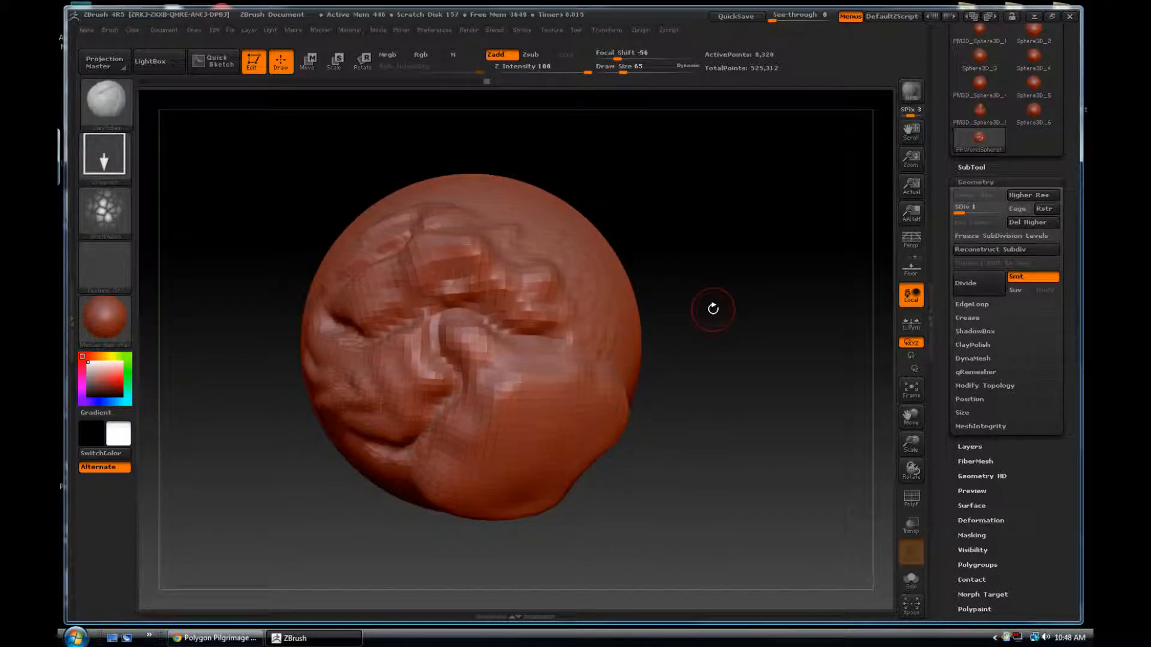
key(b)
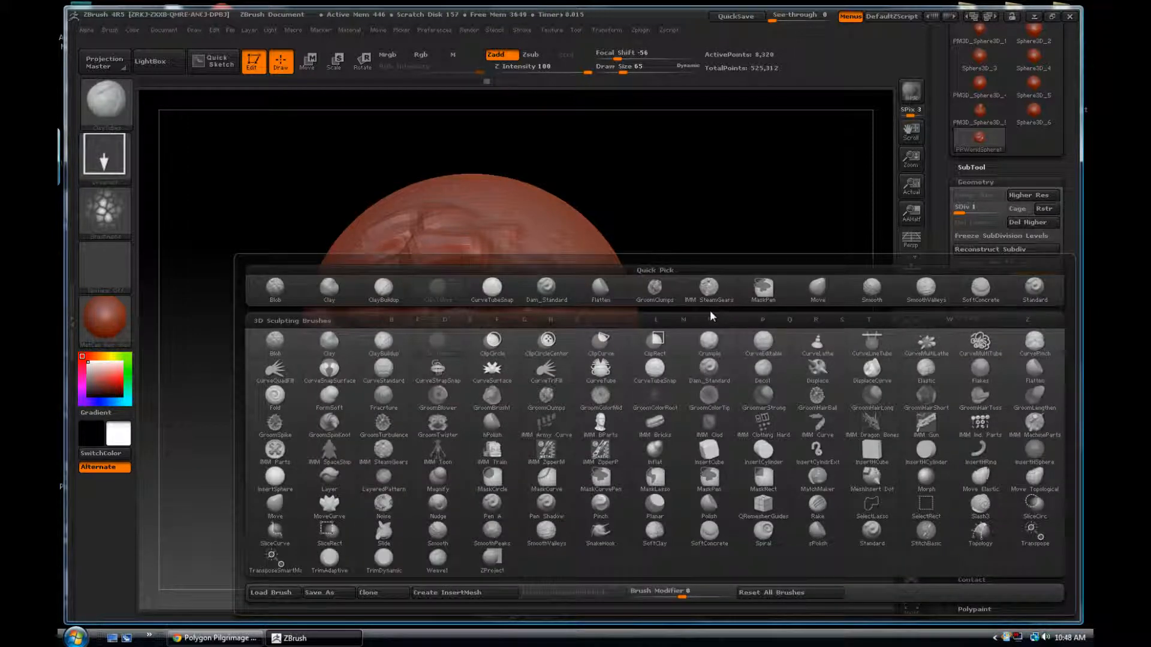
key(m)
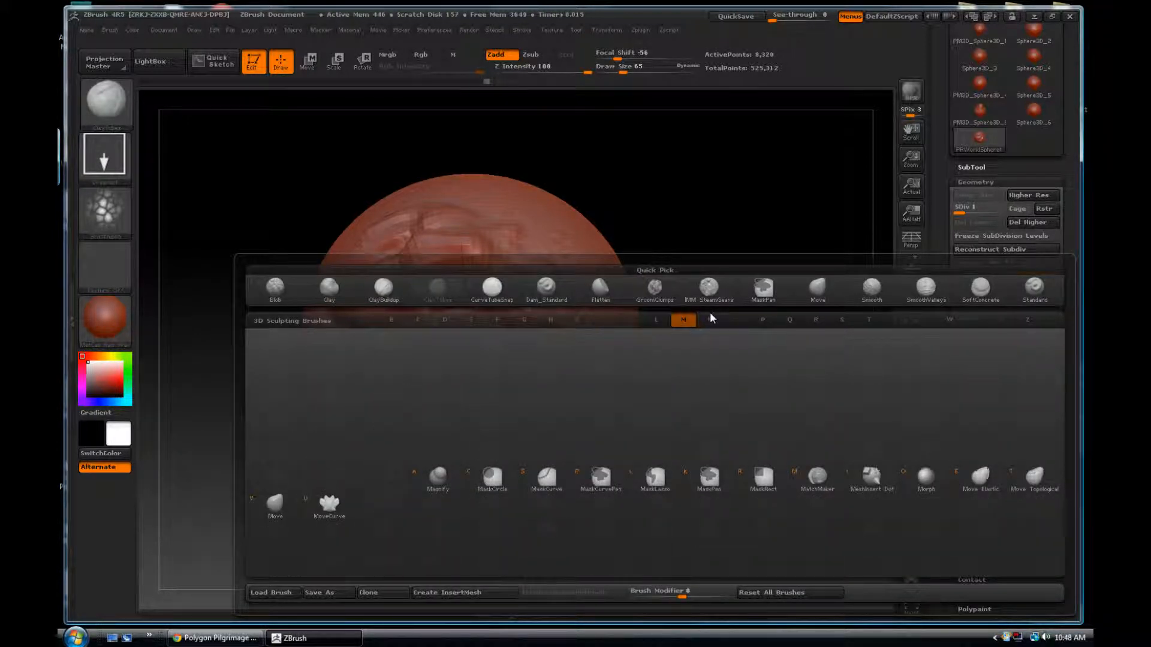
key(v)
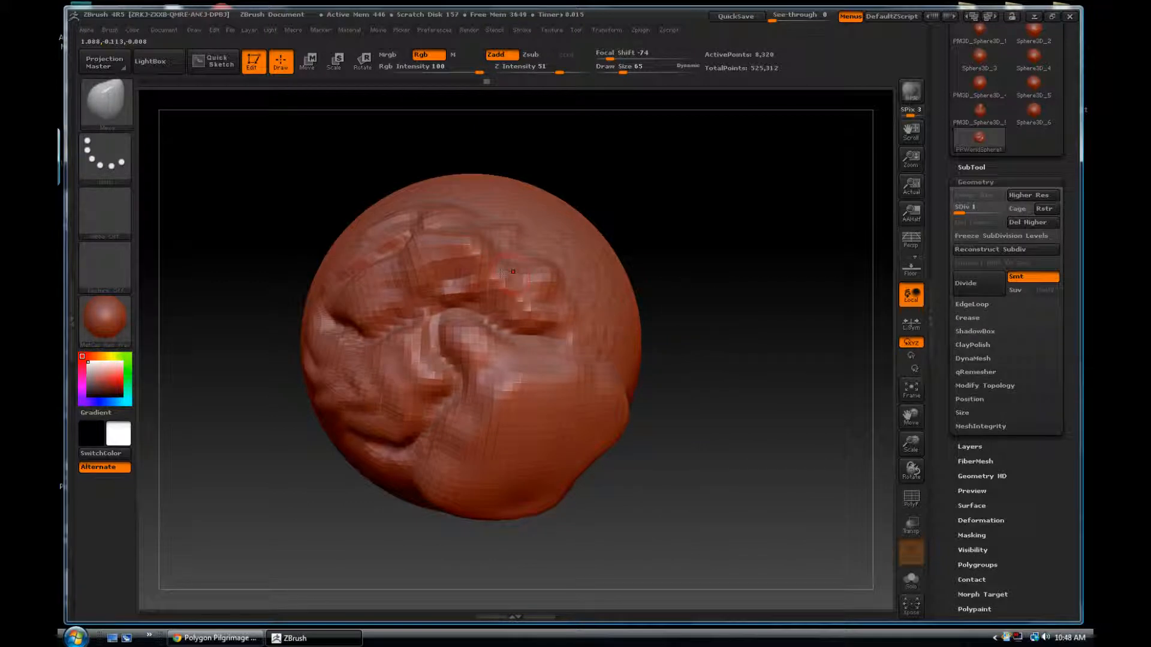
Set the Move brush's draw size to 220 and shift the sphere's surface around the relief
drag(682, 237, 722, 235)
key(s)
drag(517, 310, 539, 310)
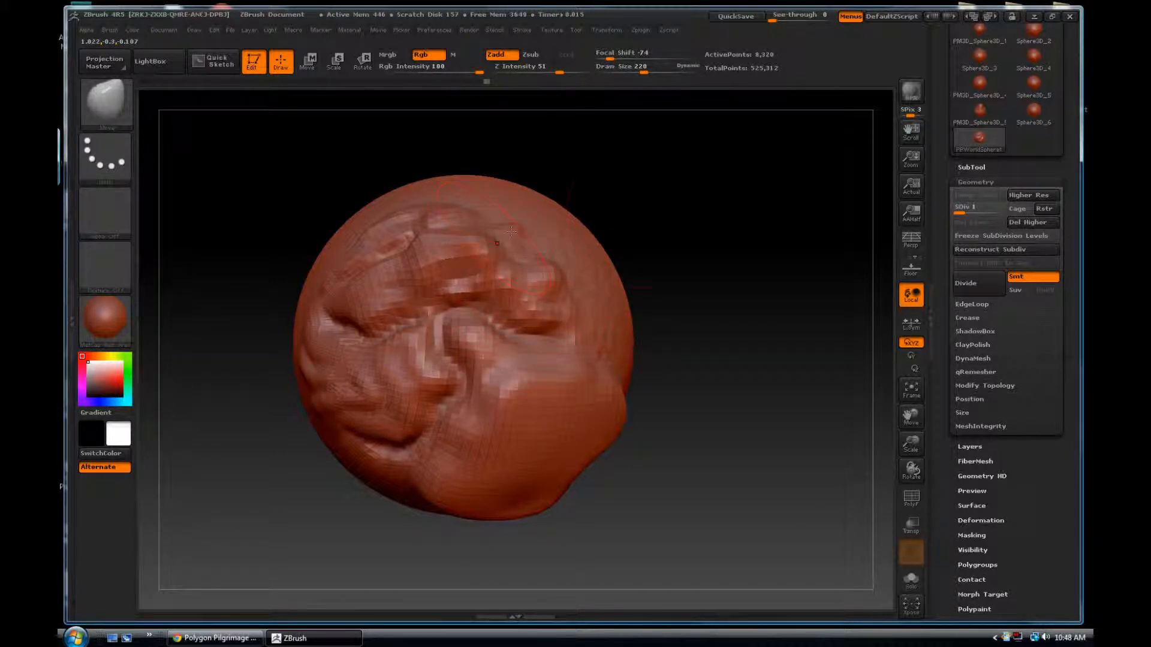
drag(645, 212, 604, 199)
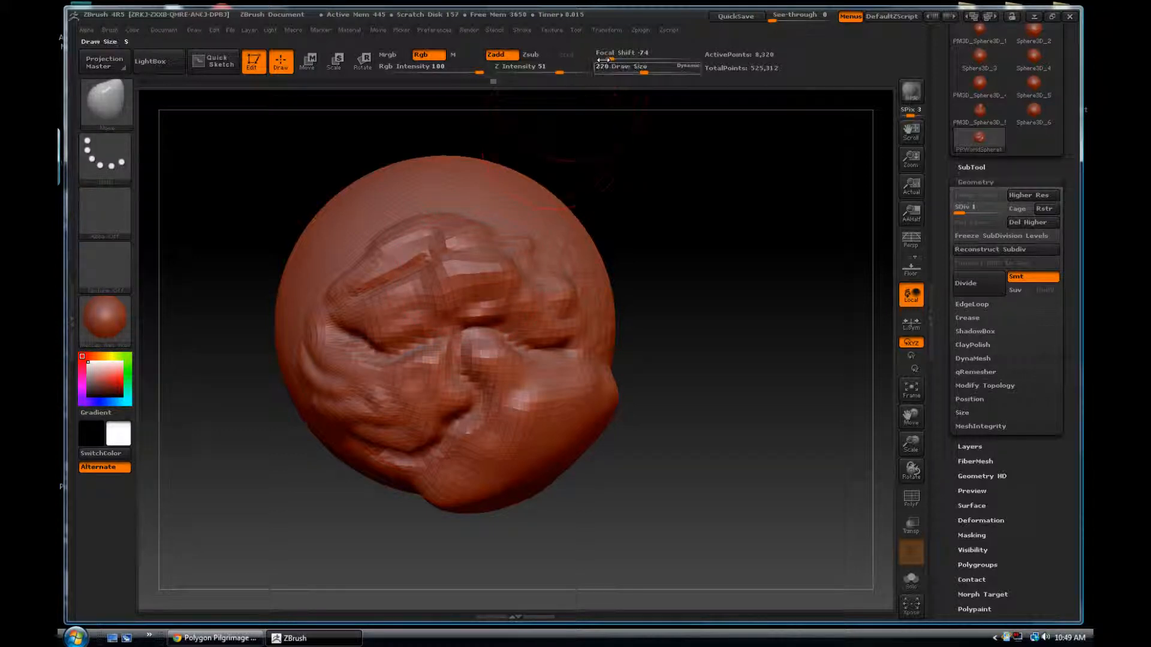
Set the Focal Shift to 0 and pull parts of the relief with the Move brush
drag(609, 58, 640, 58)
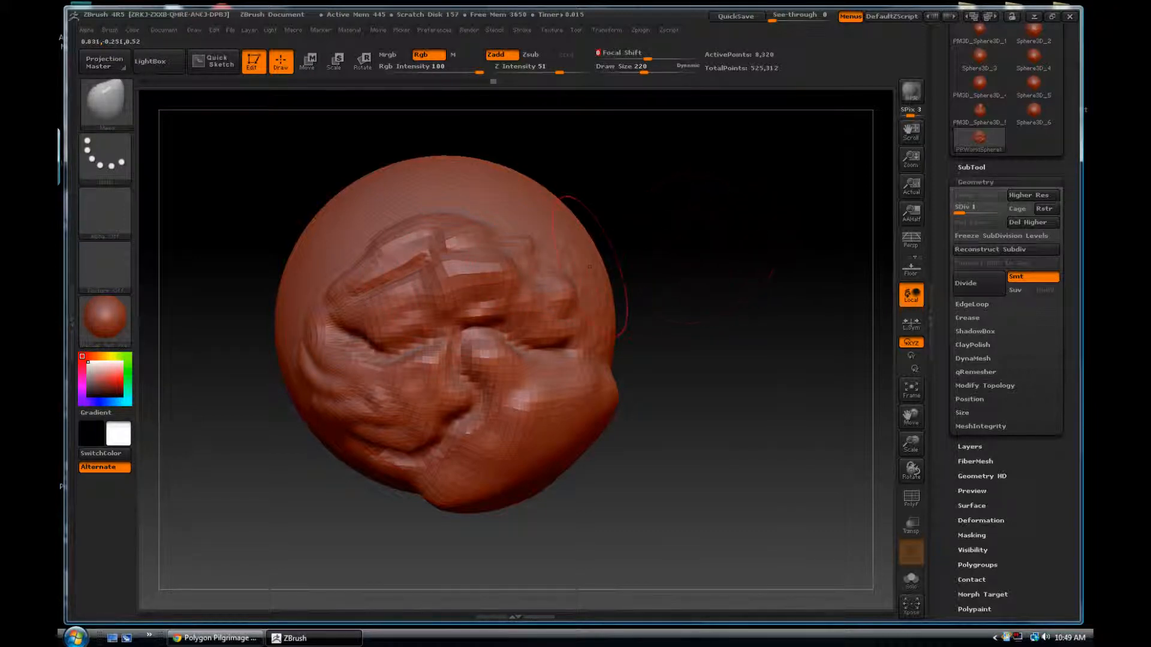
drag(483, 263, 475, 260)
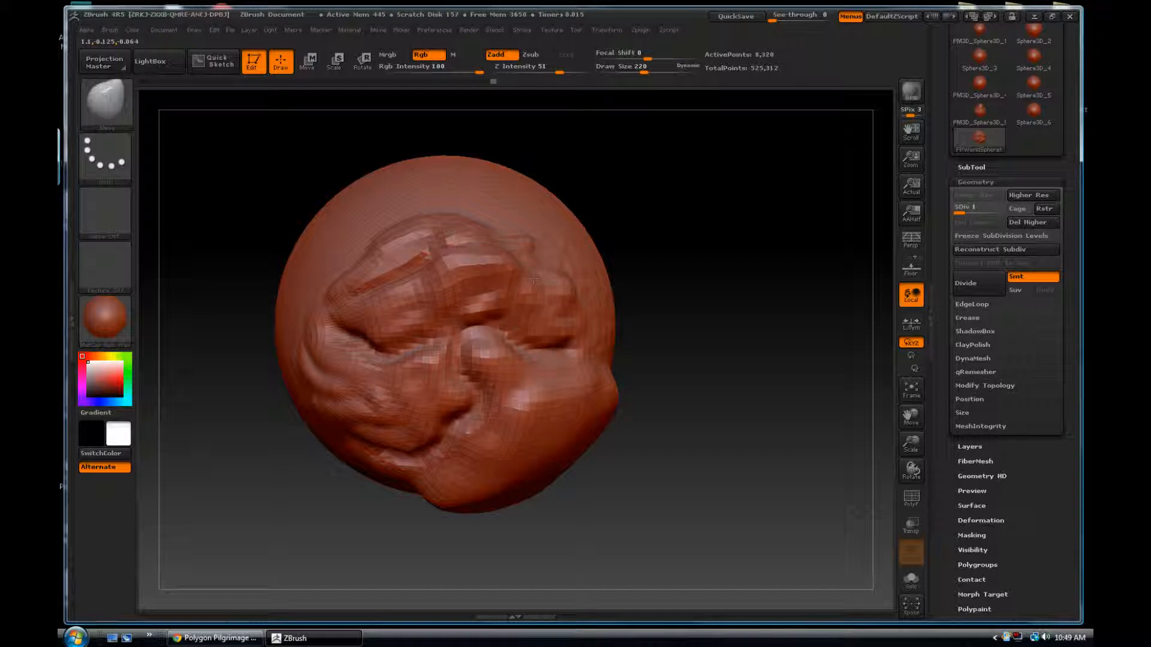
drag(560, 314, 562, 303)
mouse_move(423, 299)
mouse_down()
mouse_move(403, 295)
mouse_move(381, 251)
mouse_move(392, 231)
mouse_move(462, 221)
mouse_up()
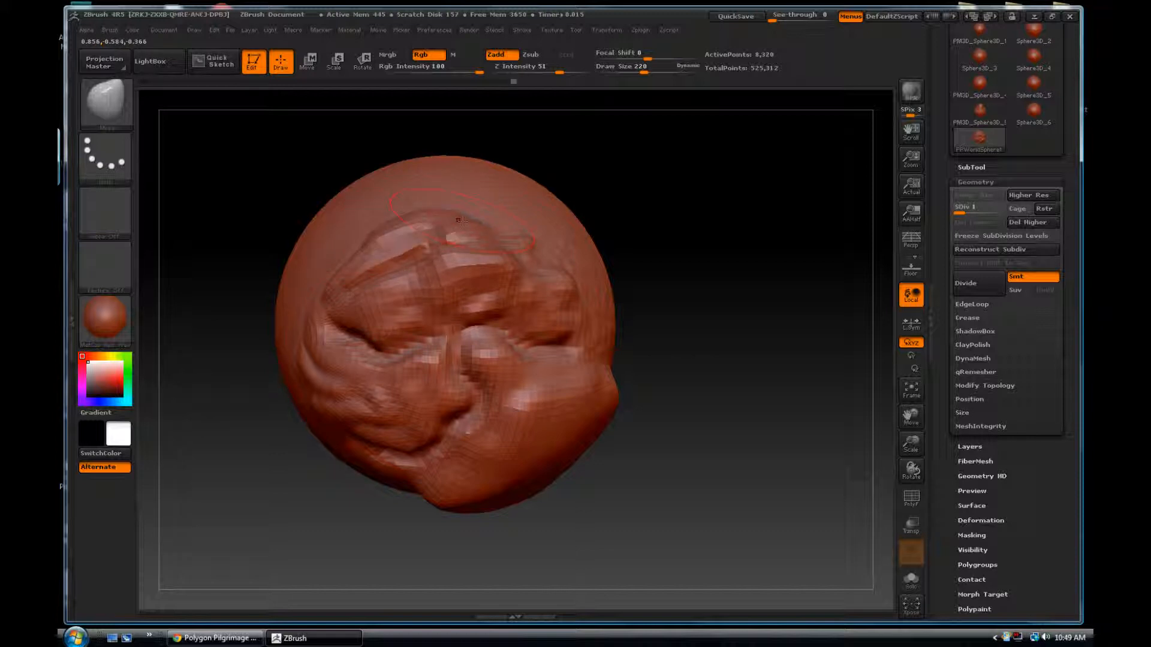
mouse_move(668, 210)
mouse_down()
mouse_move(665, 232)
mouse_move(560, 244)
mouse_up()
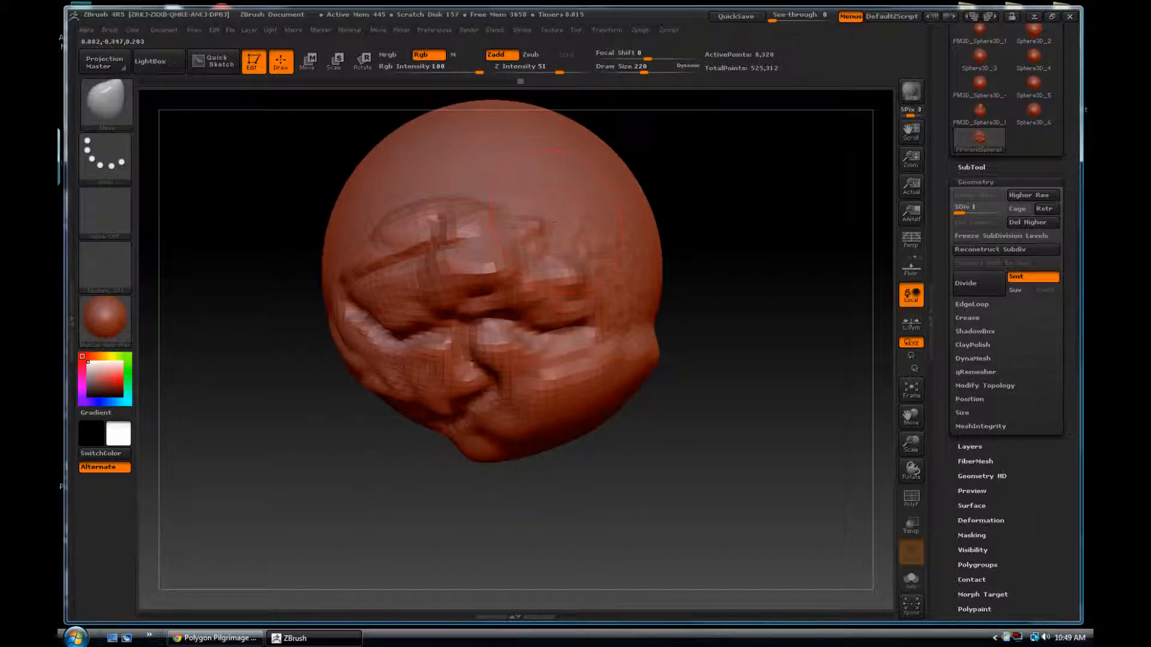
drag(704, 286, 739, 223)
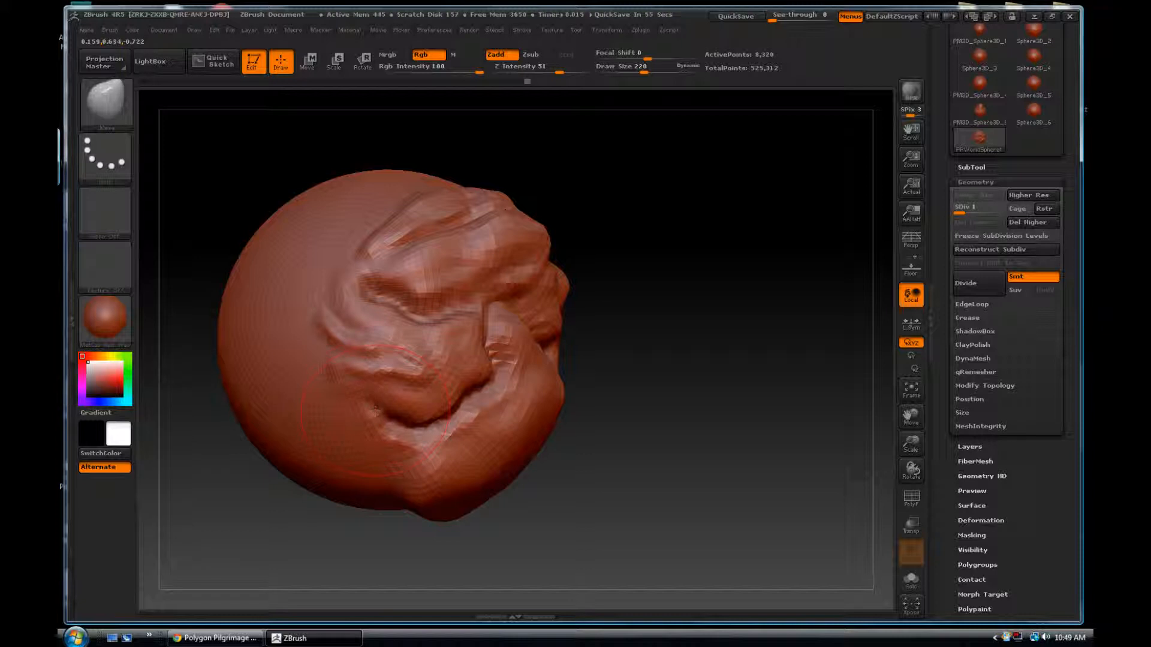
Set the Move brush's Focal Shift to -100 and its draw size to 78
key(o)
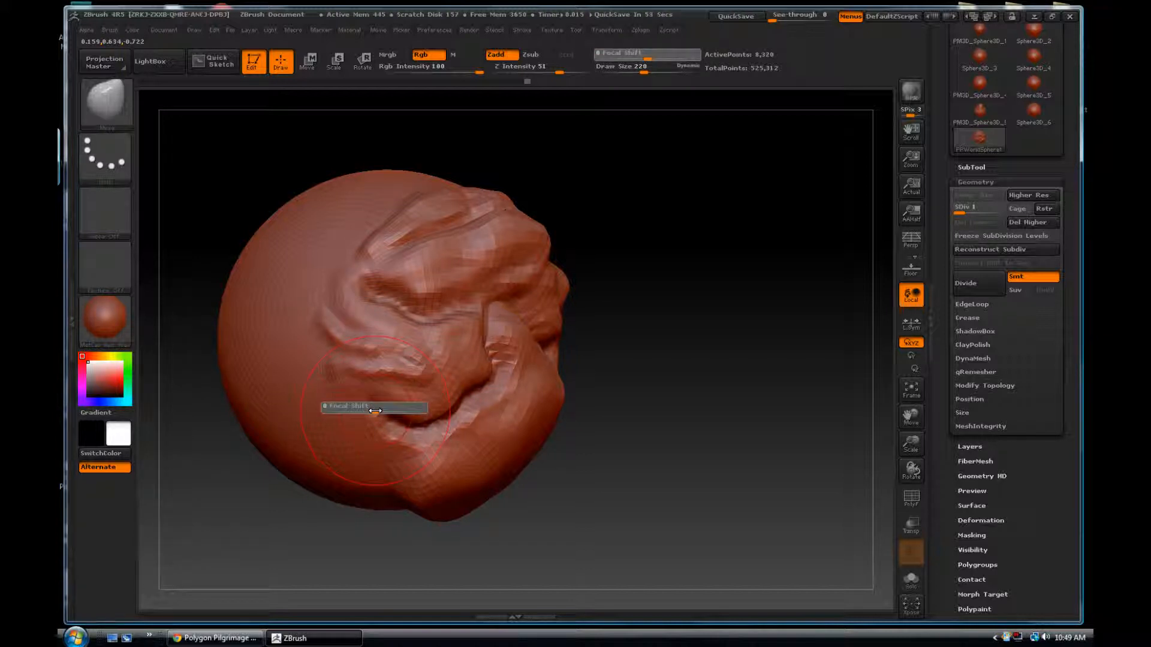
drag(363, 410, 325, 413)
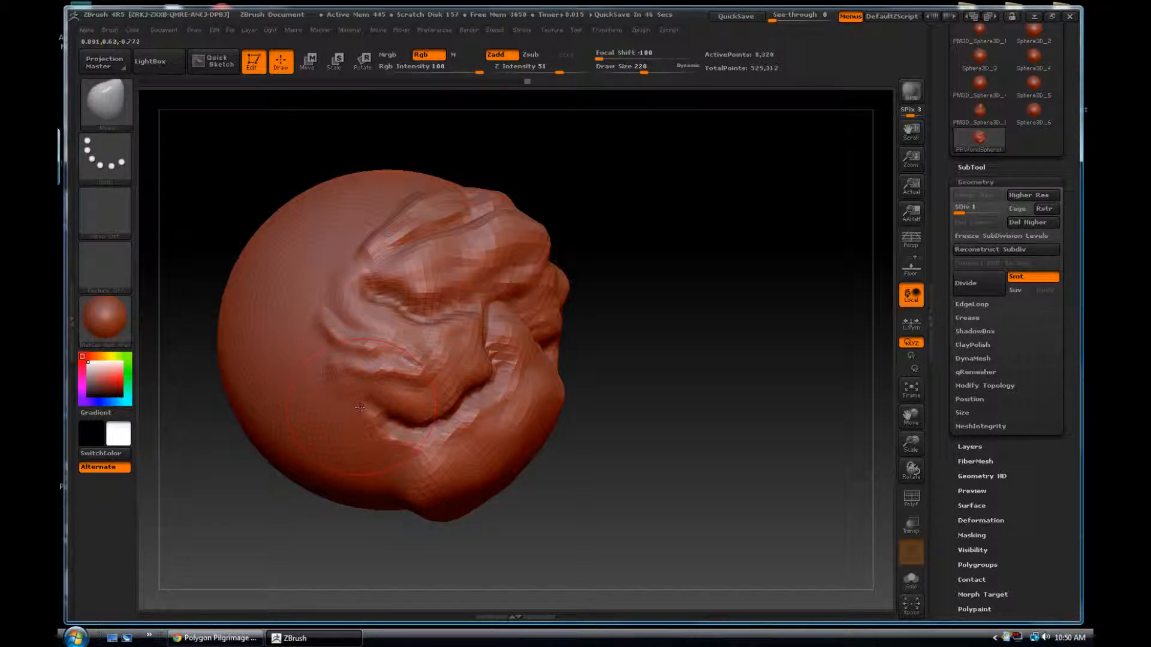
key(s)
drag(357, 410, 340, 410)
Smooth the edge of the relief where it meets the plain side of the sphere
shift+drag(318, 322, 324, 321)
shift+drag(313, 323, 326, 321)
mouse_move(693, 331)
mouse_down()
mouse_move(746, 332)
mouse_move(671, 318)
mouse_up()
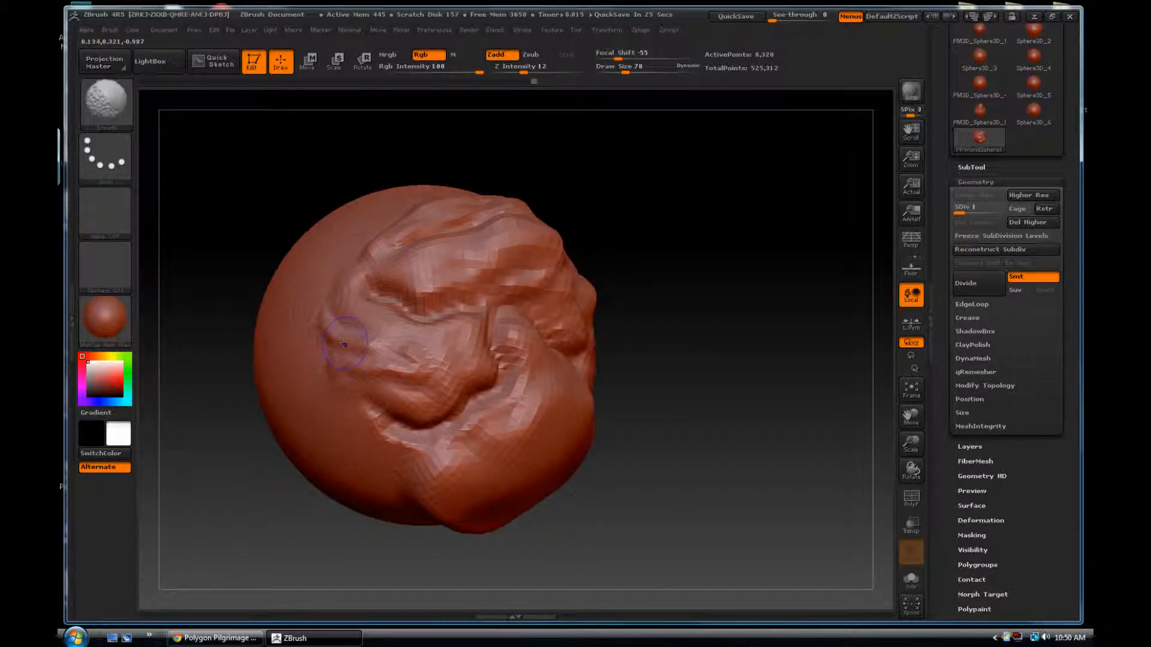
key(shift)
mouse_move(690, 364)
mouse_down()
mouse_move(661, 372)
mouse_move(744, 374)
mouse_move(704, 375)
mouse_up()
Set the Move brush's Focal Shift back to 0, and select the Standard brush
key(o)
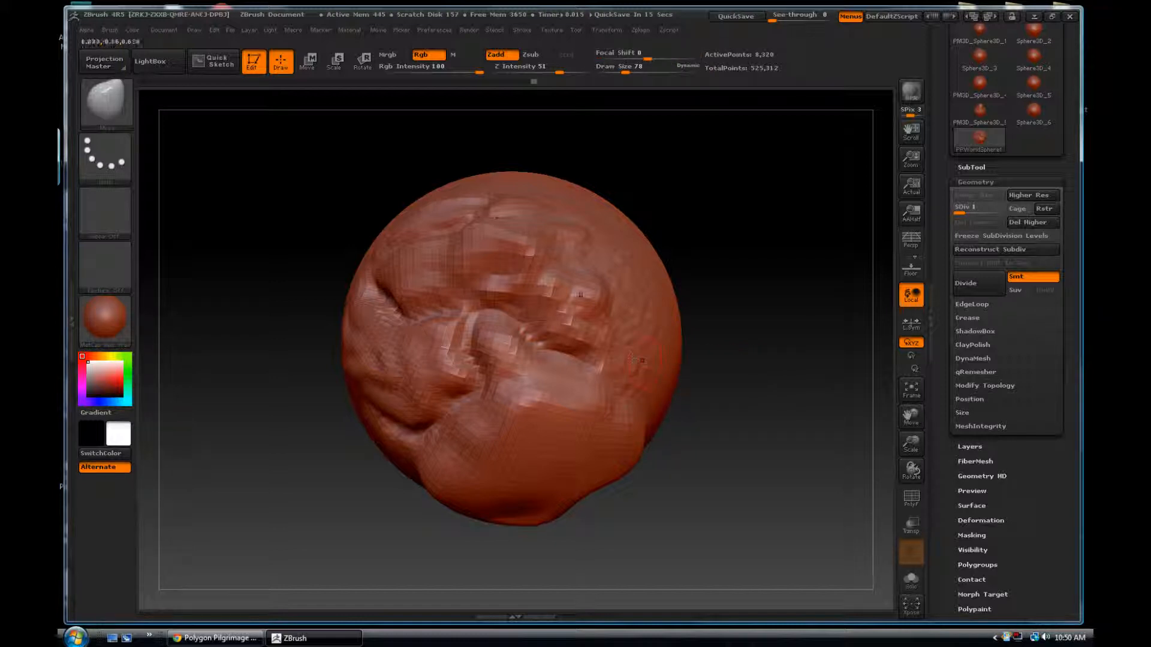
mouse_move(736, 306)
mouse_down()
mouse_move(757, 293)
mouse_move(743, 276)
mouse_move(761, 276)
mouse_move(770, 311)
mouse_up()
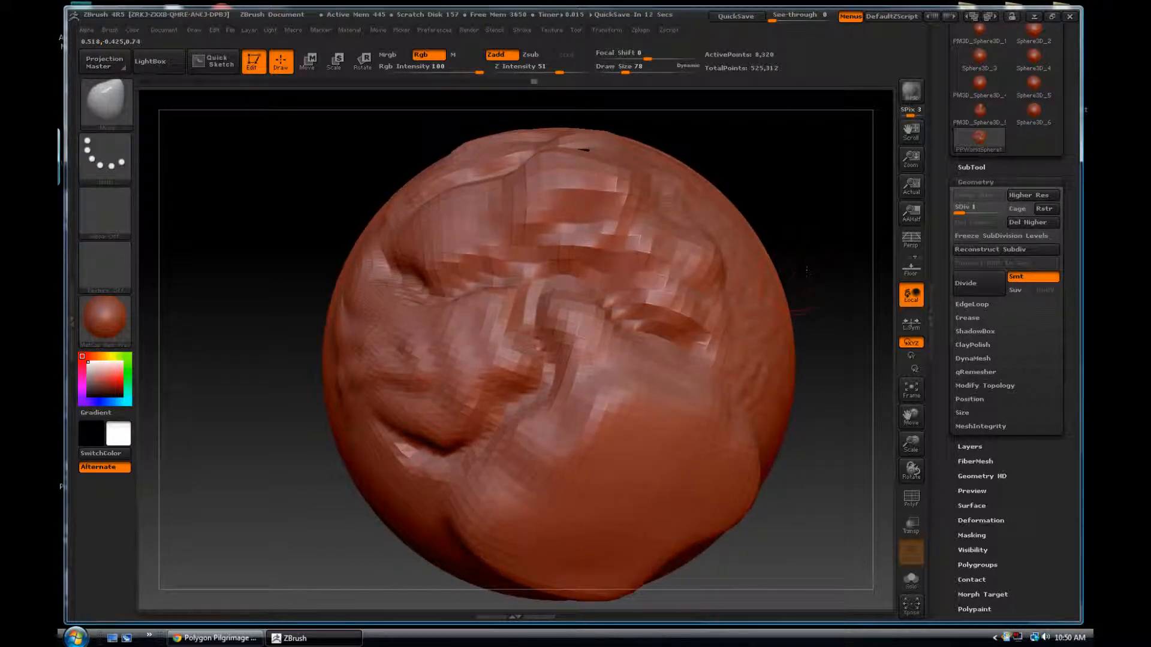
mouse_move(797, 275)
alt+mouse_down()
mouse_move(737, 280)
mouse_move(748, 275)
alt+mouse_up()
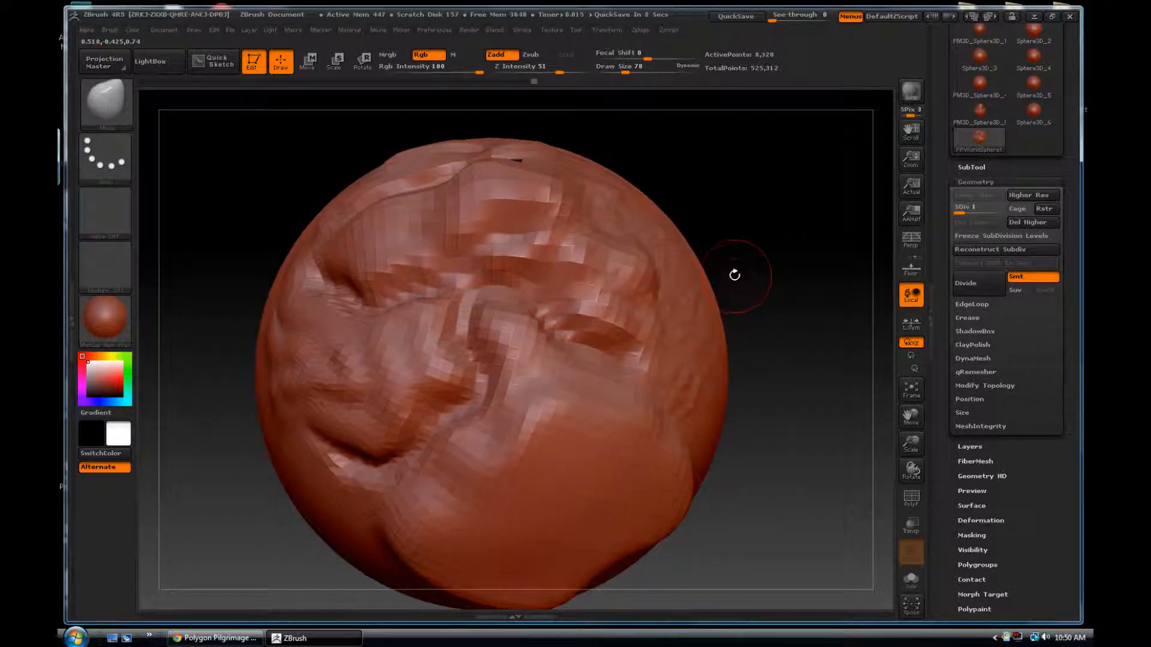
key(b)
key(s)
key(t)
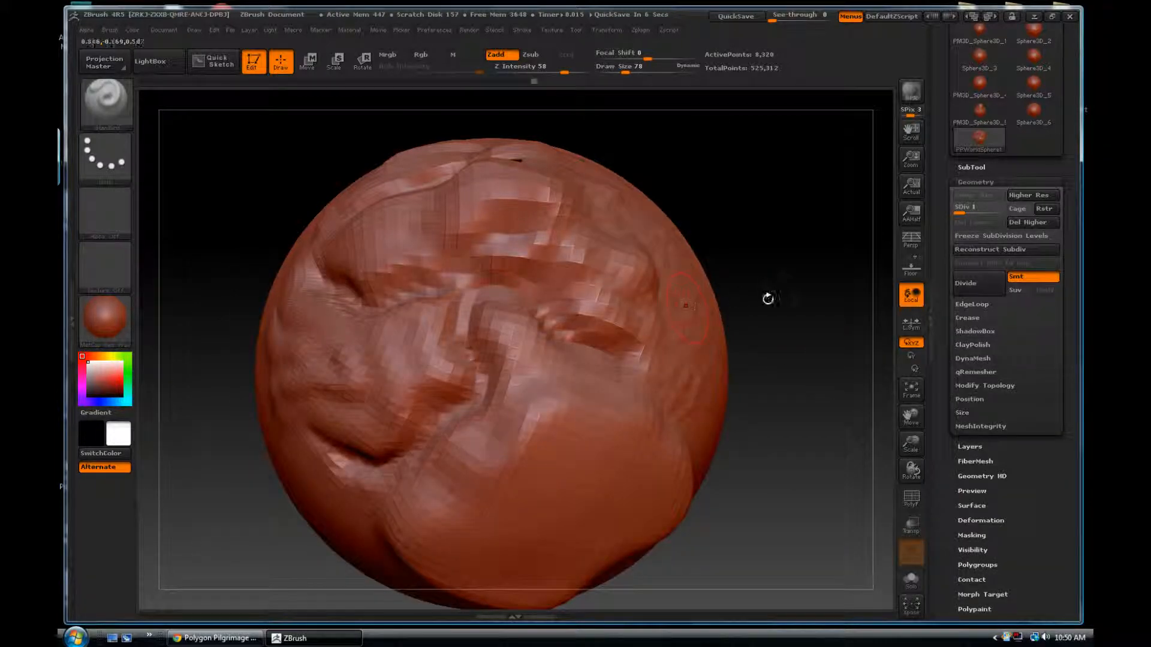
Draw a raised, curving ridge with the Standard brush on the smooth area above the relief
mouse_move(766, 304)
mouse_down()
mouse_move(689, 277)
mouse_move(749, 257)
mouse_move(739, 290)
mouse_move(688, 237)
mouse_up()
drag(713, 198, 737, 223)
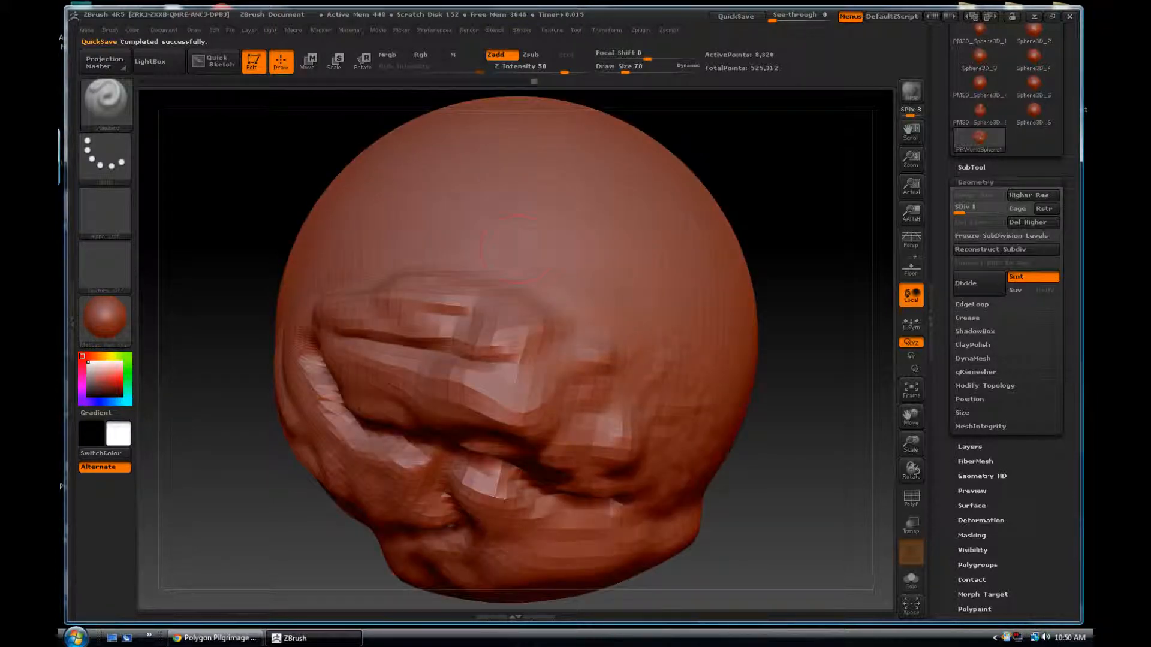
mouse_move(516, 239)
mouse_down()
mouse_move(491, 246)
mouse_move(626, 300)
mouse_move(660, 294)
mouse_up()
mouse_move(791, 241)
mouse_down()
mouse_move(784, 204)
mouse_move(776, 215)
mouse_move(591, 213)
mouse_move(573, 230)
mouse_move(661, 255)
mouse_move(707, 300)
mouse_move(722, 348)
mouse_up()
Smooth the new ridge and the neighbouring surface so they blend into the relief
key(shift)
mouse_move(597, 280)
shift+mouse_down()
mouse_move(617, 281)
mouse_move(608, 271)
mouse_move(624, 282)
mouse_move(599, 300)
mouse_move(623, 318)
mouse_move(659, 311)
shift+mouse_up()
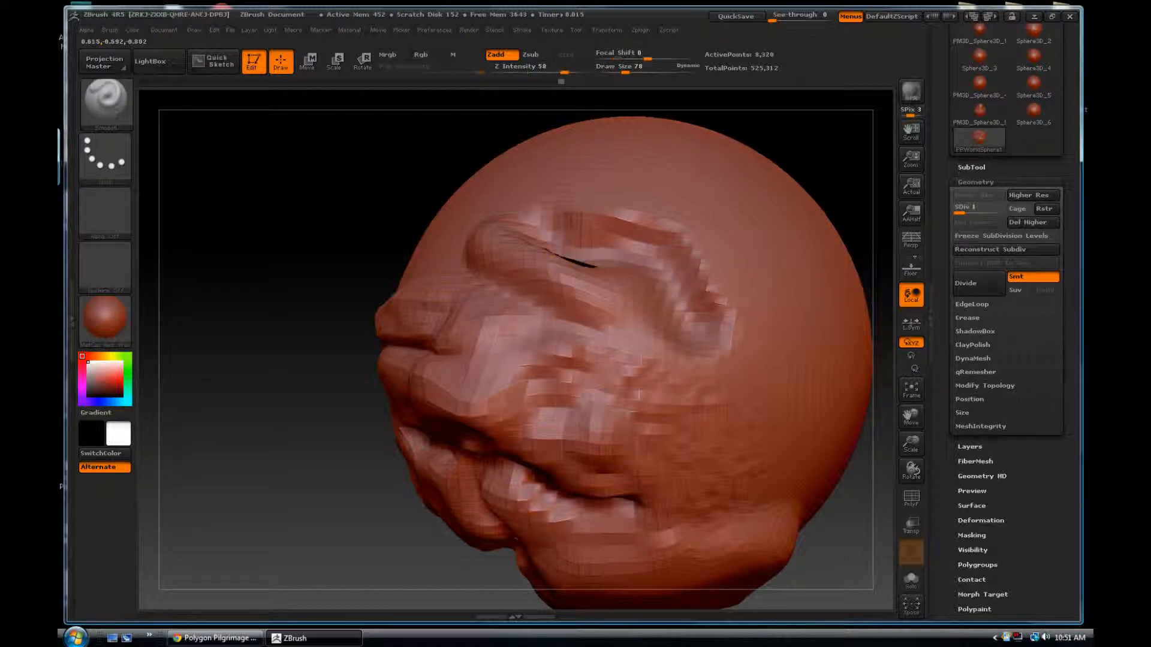
drag(364, 216, 402, 317)
key(shift)
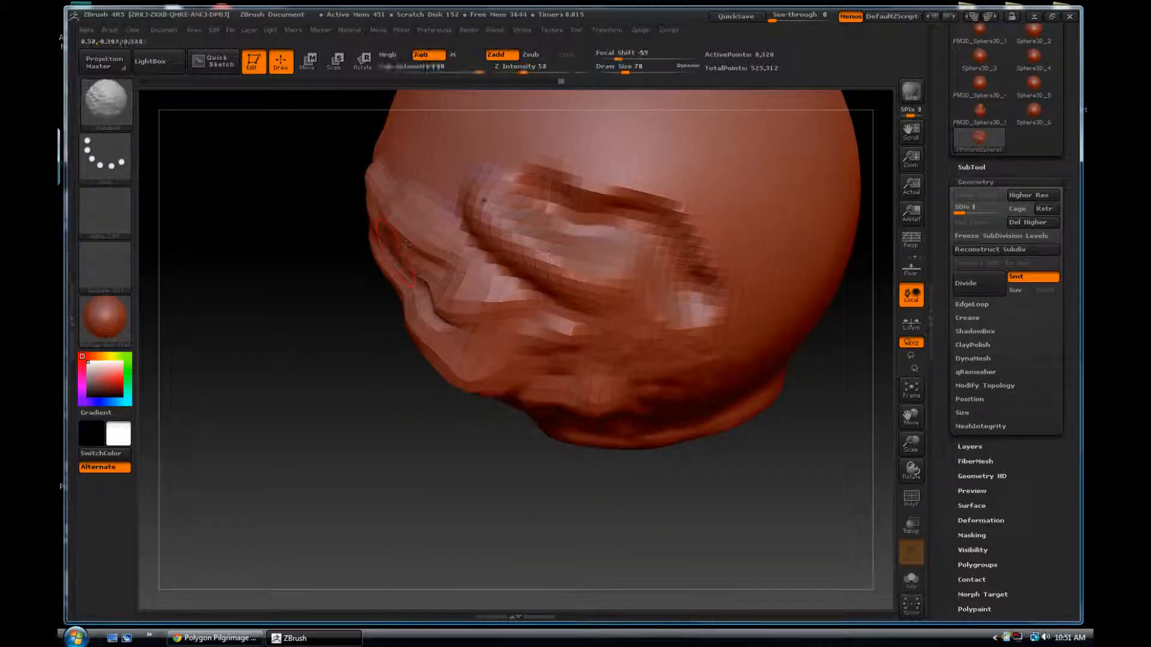
mouse_move(492, 204)
shift+mouse_down()
mouse_move(484, 217)
mouse_move(473, 211)
shift+mouse_up()
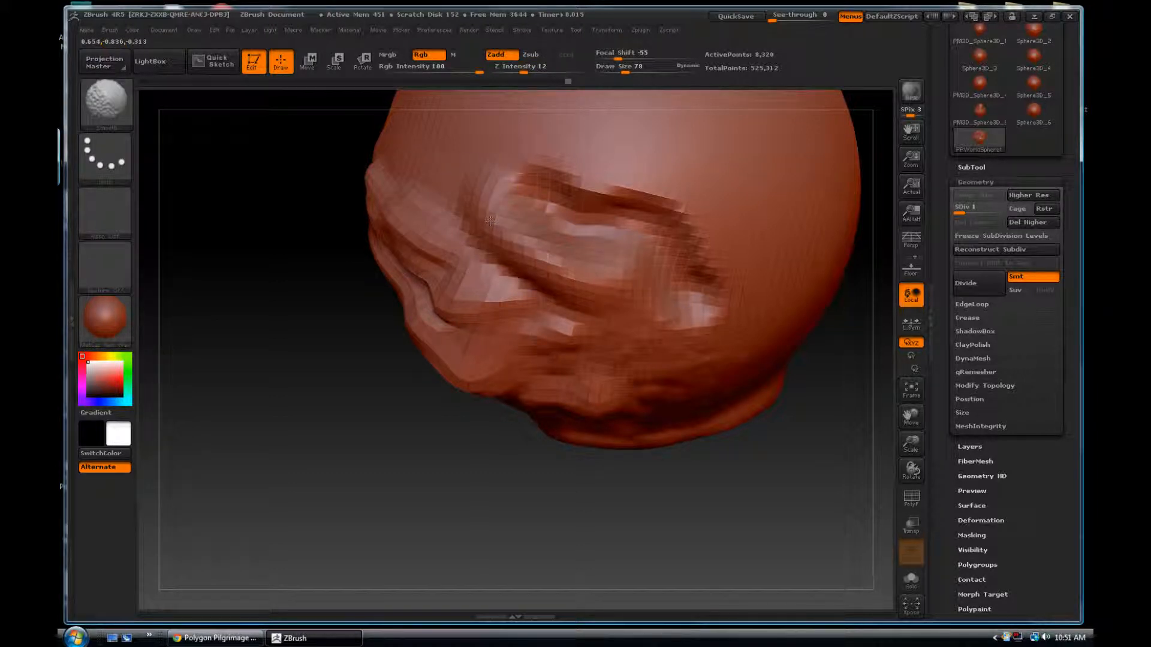
mouse_move(535, 239)
shift+mouse_down()
mouse_move(521, 243)
mouse_move(530, 262)
mouse_move(515, 280)
mouse_move(596, 277)
shift+mouse_up()
drag(347, 355, 357, 243)
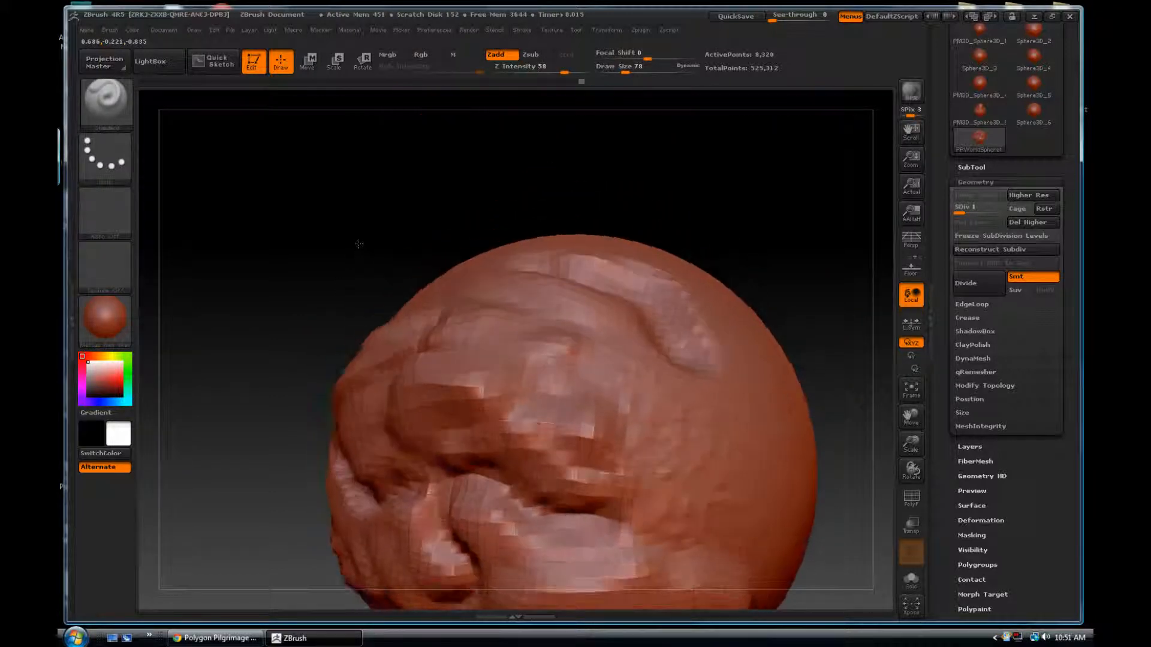
drag(755, 249, 741, 207)
mouse_move(779, 259)
alt+mouse_down()
mouse_move(772, 248)
mouse_move(763, 270)
mouse_move(776, 243)
mouse_move(750, 257)
mouse_move(761, 230)
alt+mouse_up()
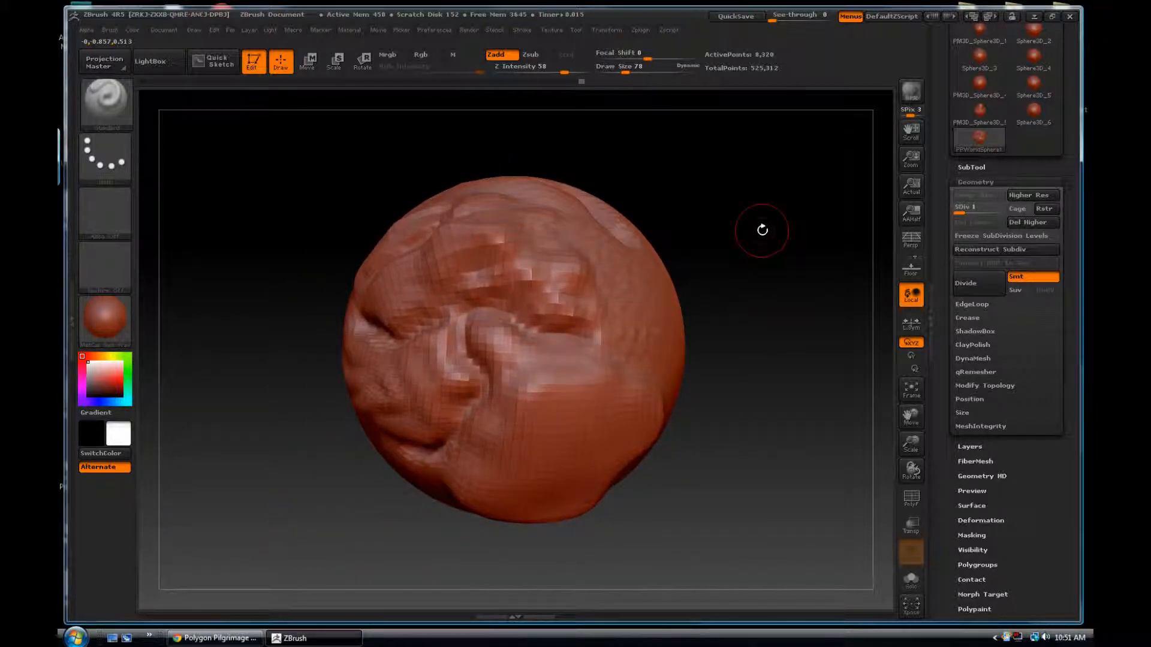